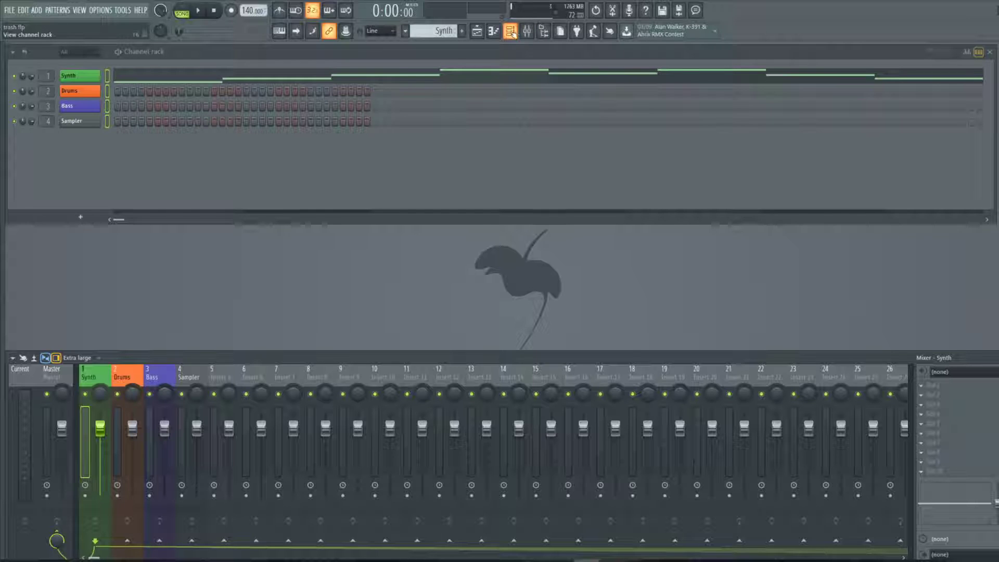
# Open the Playlist and play back the start of the song arrangement, moving the window higher above the mixer
pyautogui.click(477, 31)
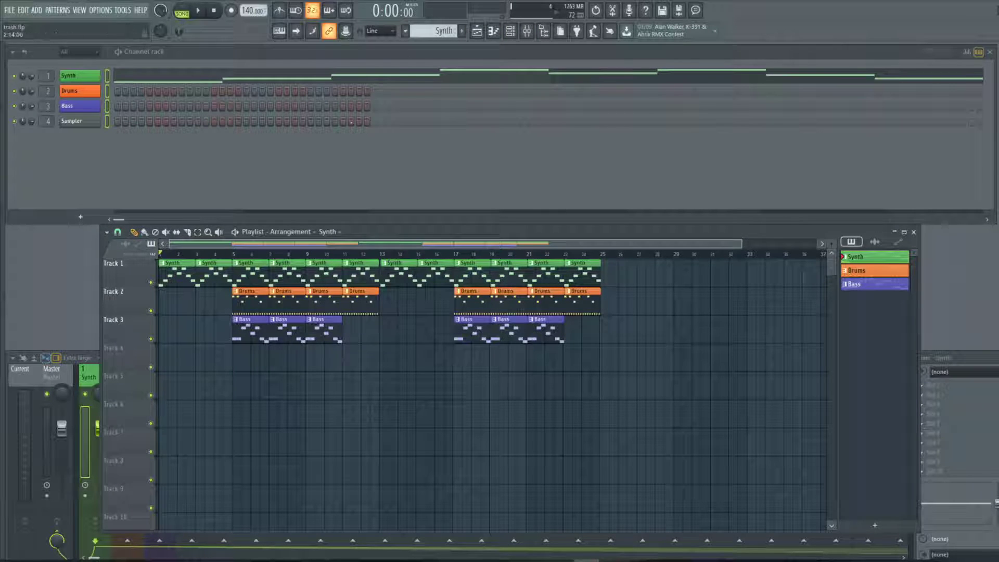
pyautogui.click(199, 11)
pyautogui.moveTo(369, 231); pyautogui.dragTo(412, 105)
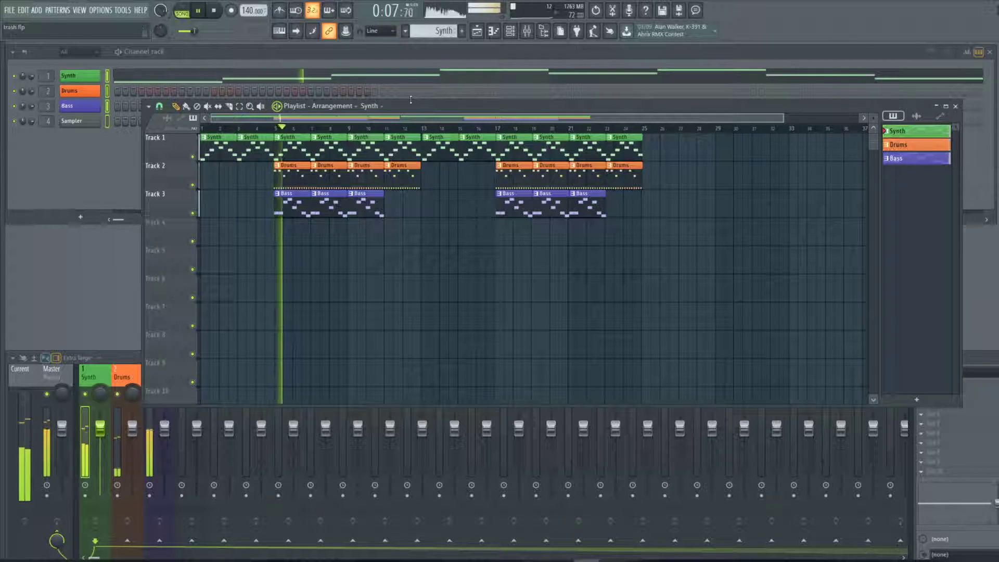
pyautogui.click(215, 11)
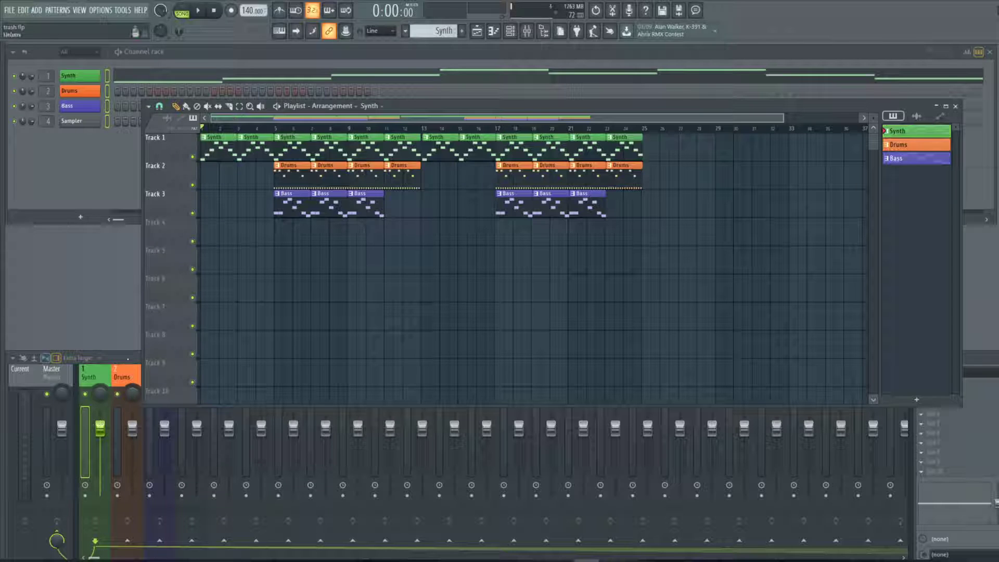
# Create a volume automation clip for the Synth mixer track and shorten it on Track 4 to end at bar 5
pyautogui.click(112, 404)
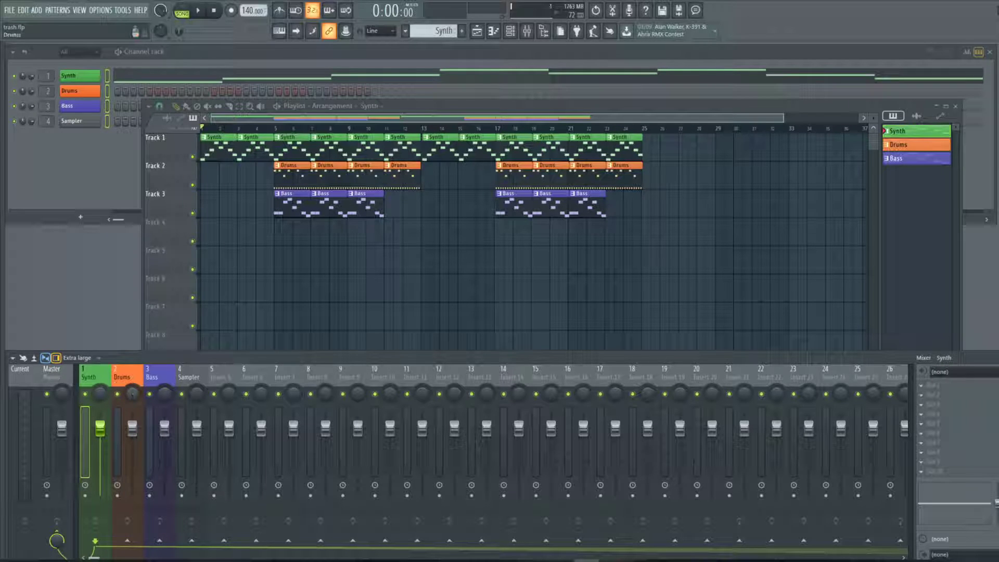
pyautogui.rightClick(102, 430)
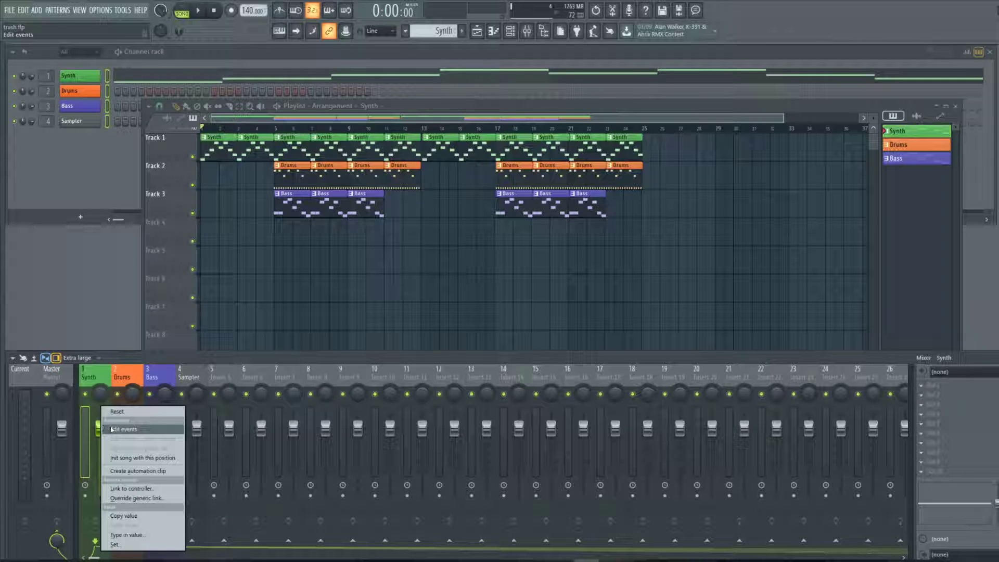
pyautogui.click(137, 472)
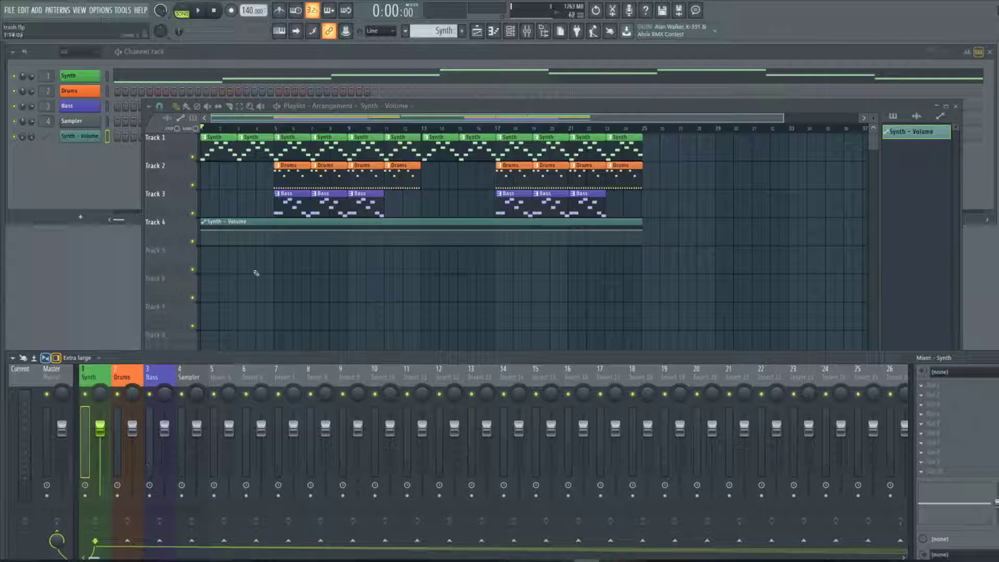
pyautogui.moveTo(644, 224); pyautogui.dragTo(279, 238)
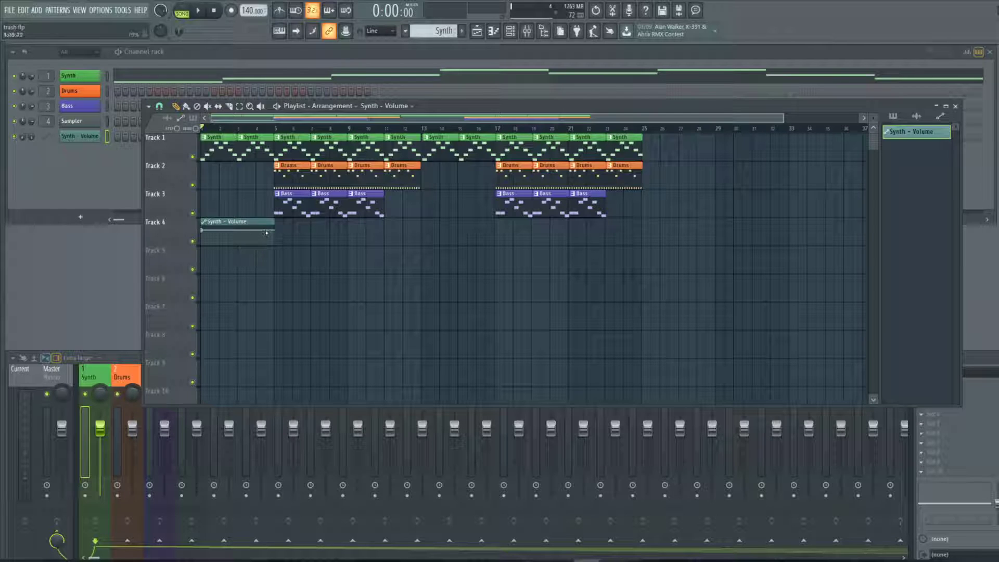
# Shape the Synth volume clip into a fade-in from zero, levelling off just before bar 5, and play it back
pyautogui.rightClick(267, 231)
pyautogui.rightClick(210, 229)
pyautogui.moveTo(203, 231); pyautogui.dragTo(204, 252)
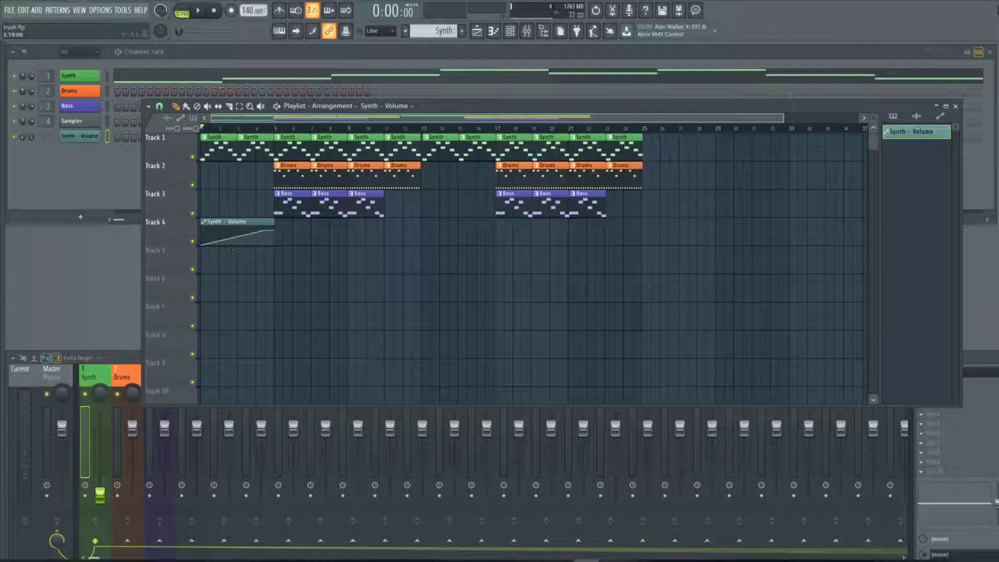
pyautogui.click(200, 13)
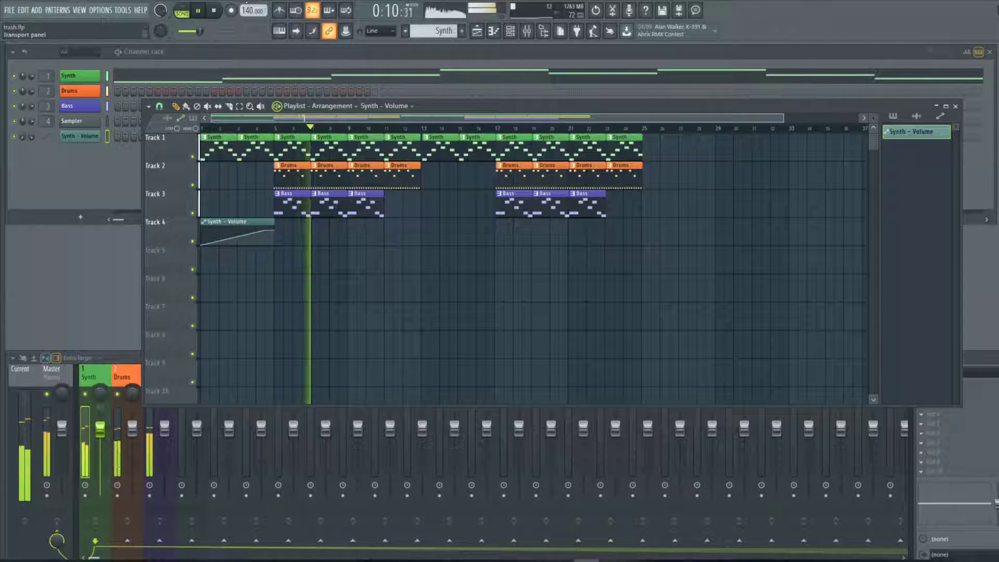
pyautogui.click(217, 12)
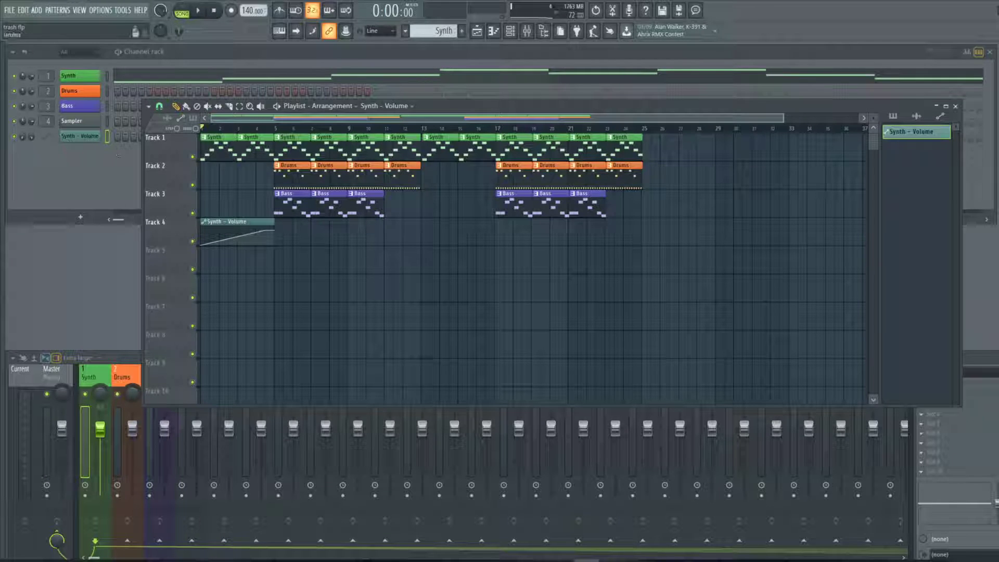
pyautogui.click(126, 360)
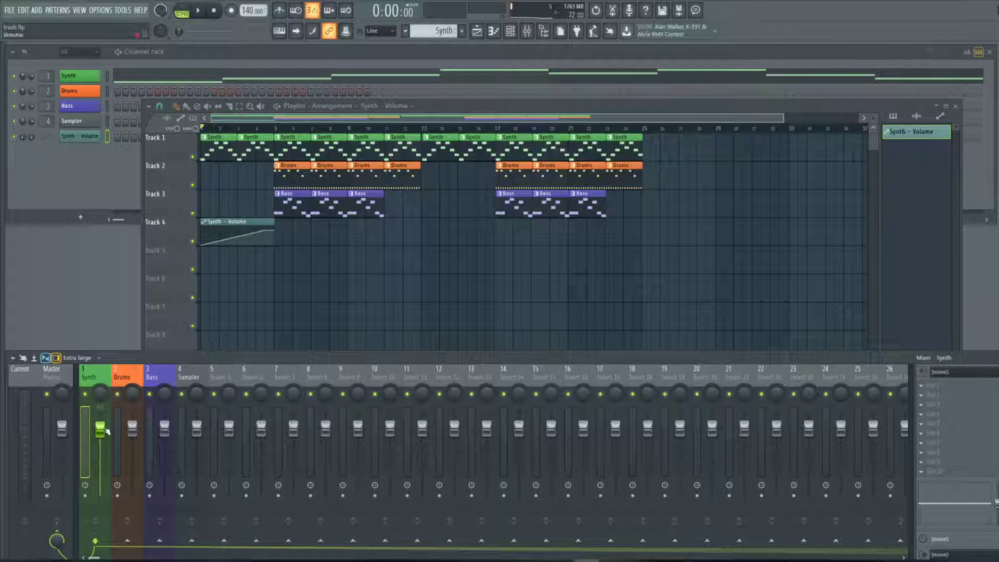
pyautogui.click(133, 430)
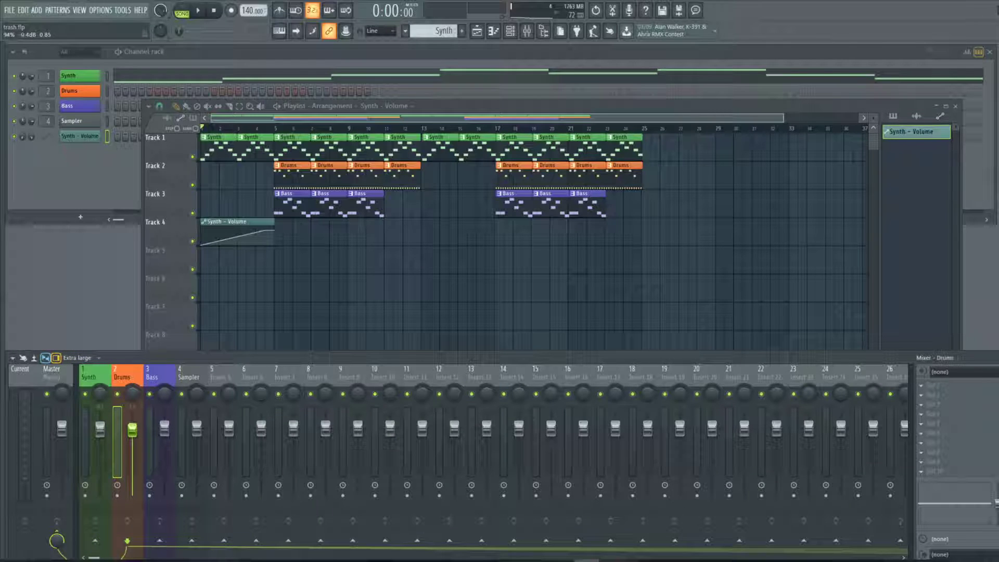
pyautogui.click(164, 430)
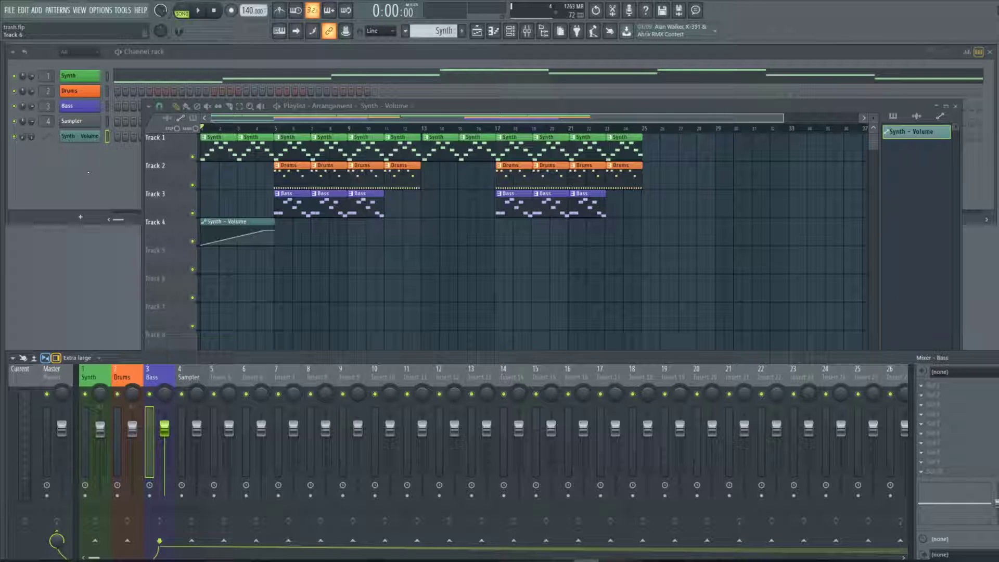
pyautogui.click(88, 172)
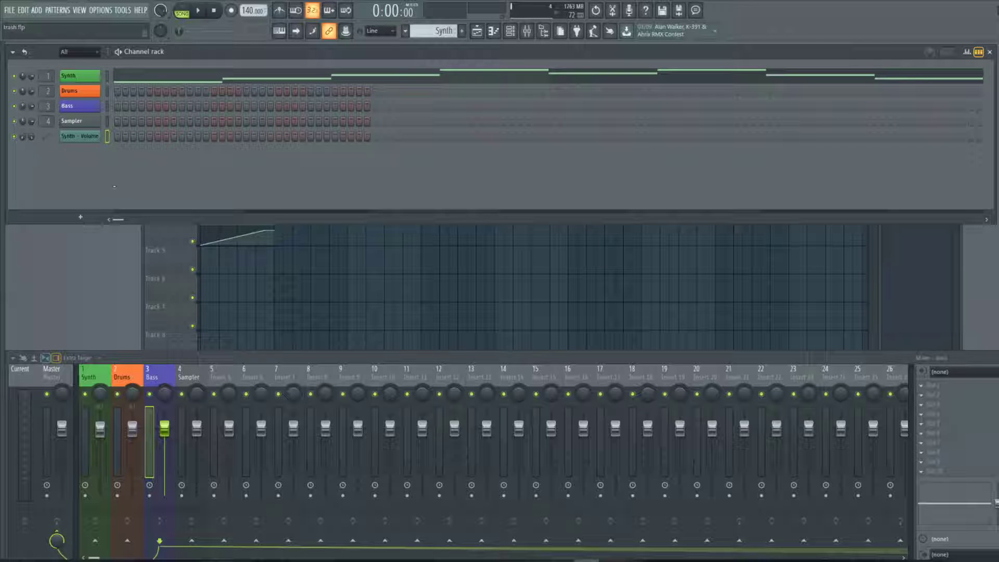
pyautogui.click(143, 266)
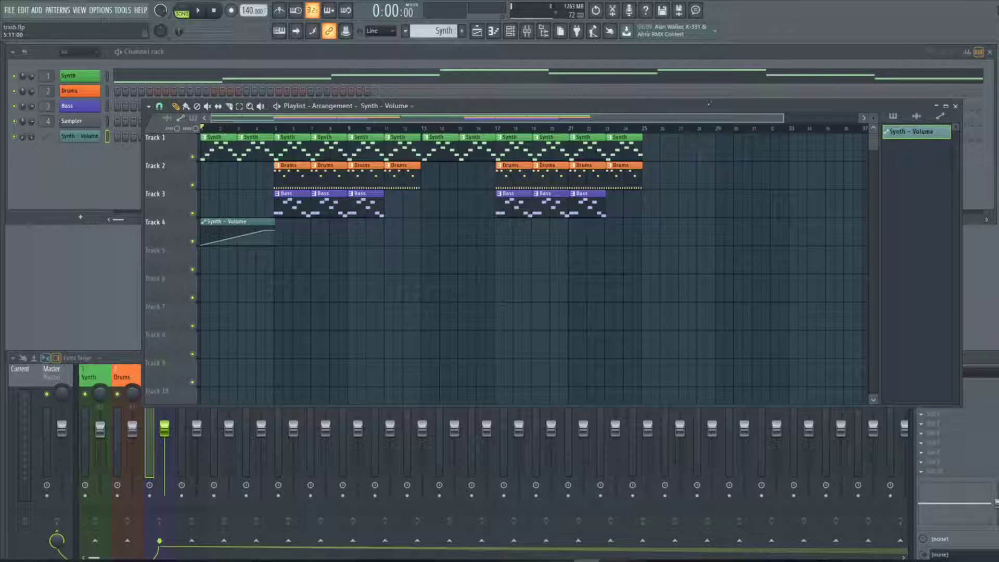
# Look through the Playlist picker's patterns and audio clips, ending on the automation clips
pyautogui.moveTo(755, 106); pyautogui.dragTo(722, 111)
pyautogui.click(862, 122)
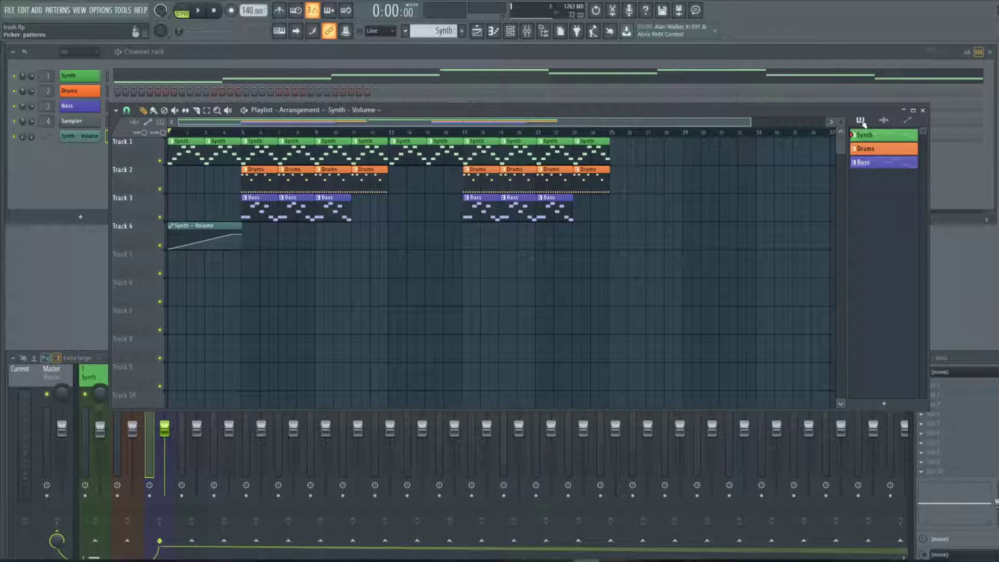
pyautogui.click(884, 120)
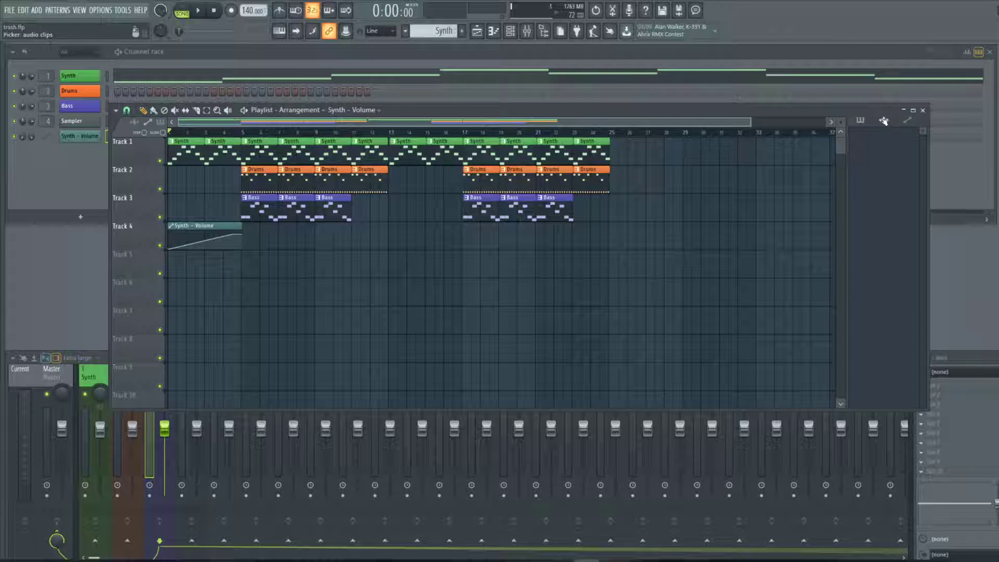
pyautogui.click(907, 121)
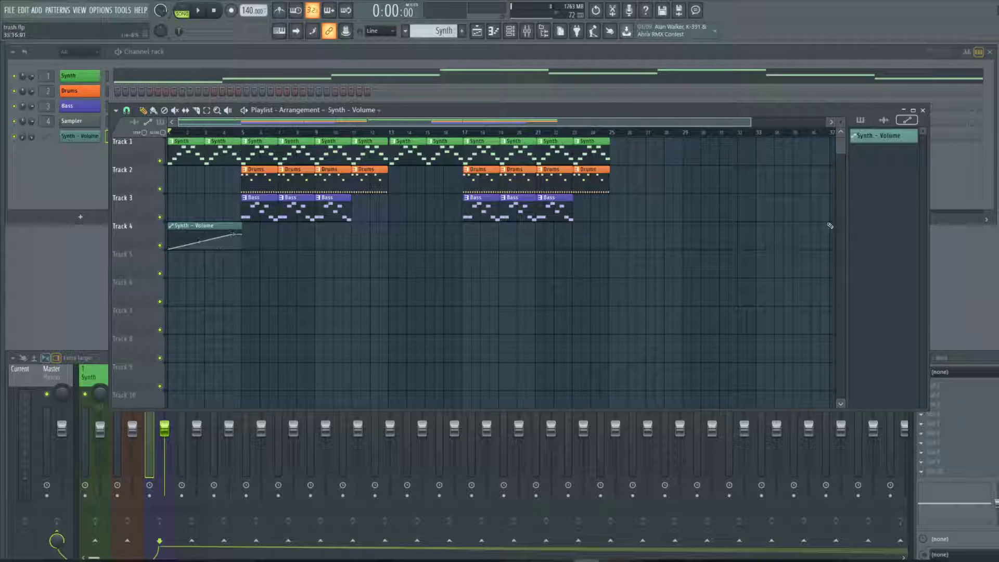
# Rename the Synth volume automation clip as "Synth Fade in" and give it the green colour of the Synth preset
pyautogui.rightClick(888, 141)
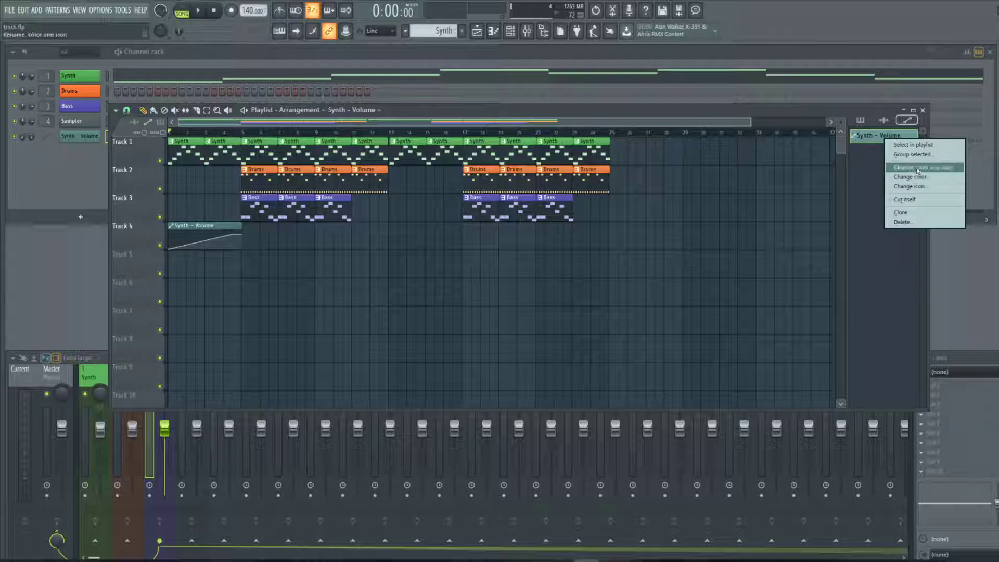
pyautogui.click(922, 167)
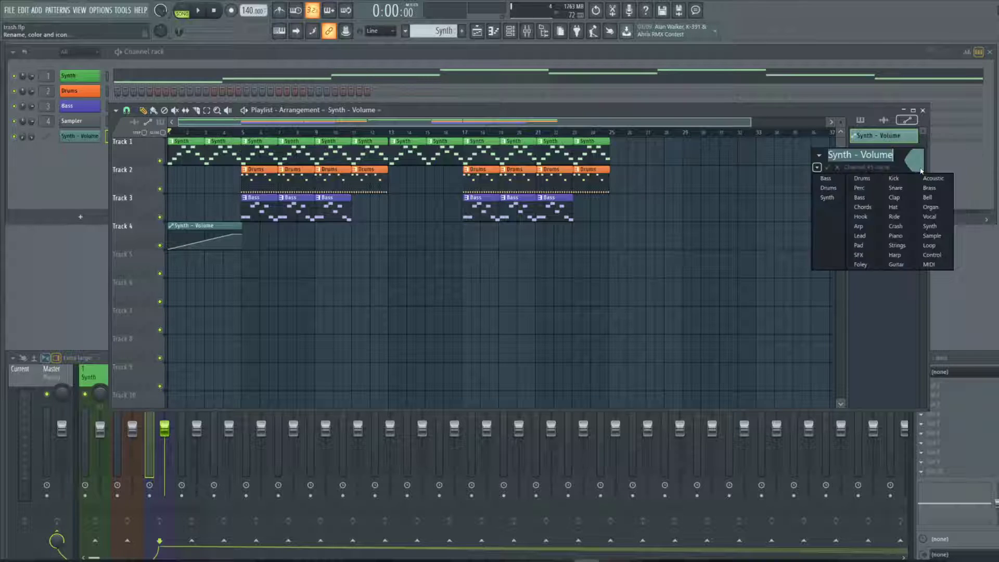
pyautogui.click(836, 198)
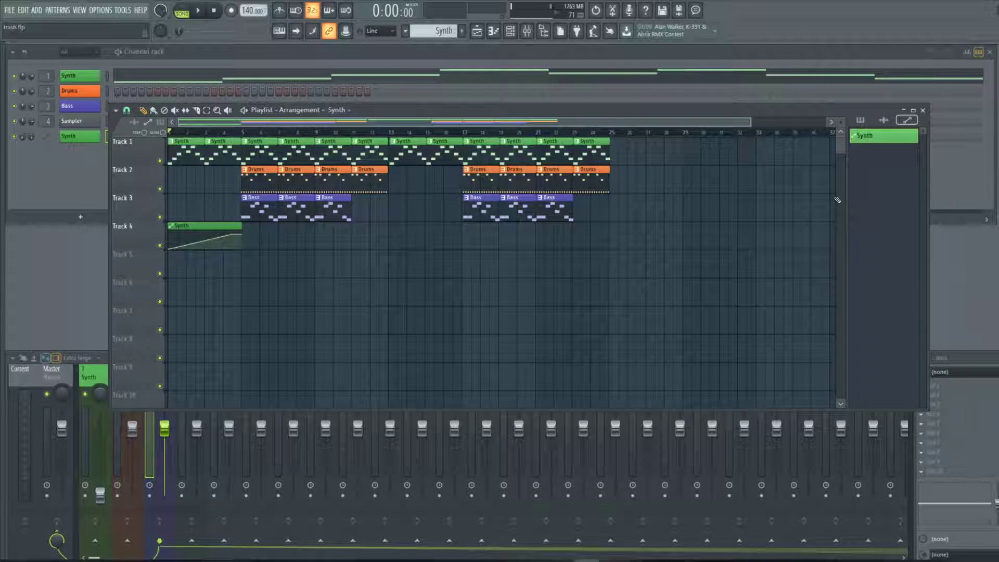
pyautogui.rightClick(880, 145)
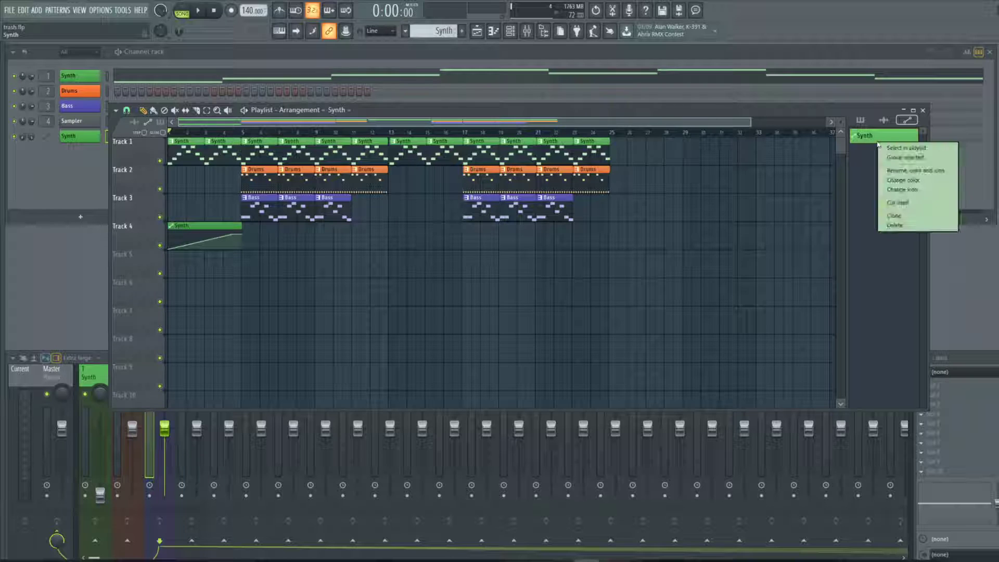
pyautogui.click(919, 175)
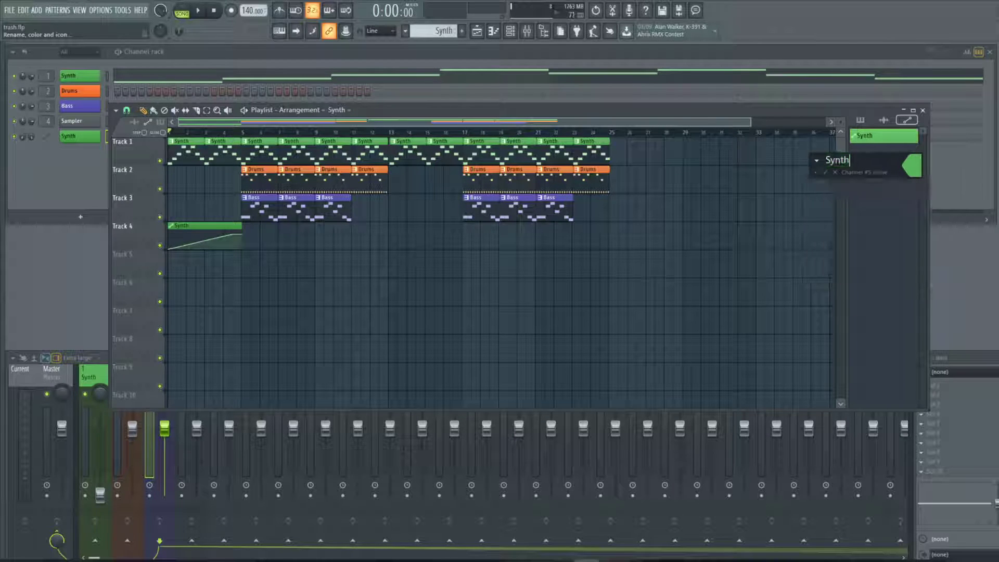
pyautogui.write('Fade in')
pyautogui.click(825, 172)
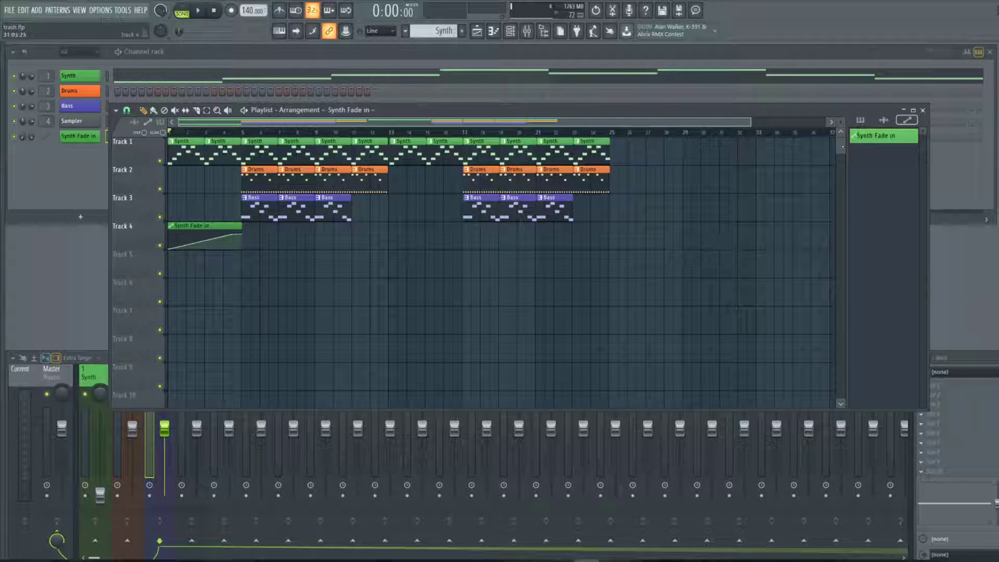
# Try placing a second Synth Fade in clip at bar 13 on Track 4, and remove it
pyautogui.hscroll(2, 483, 261)
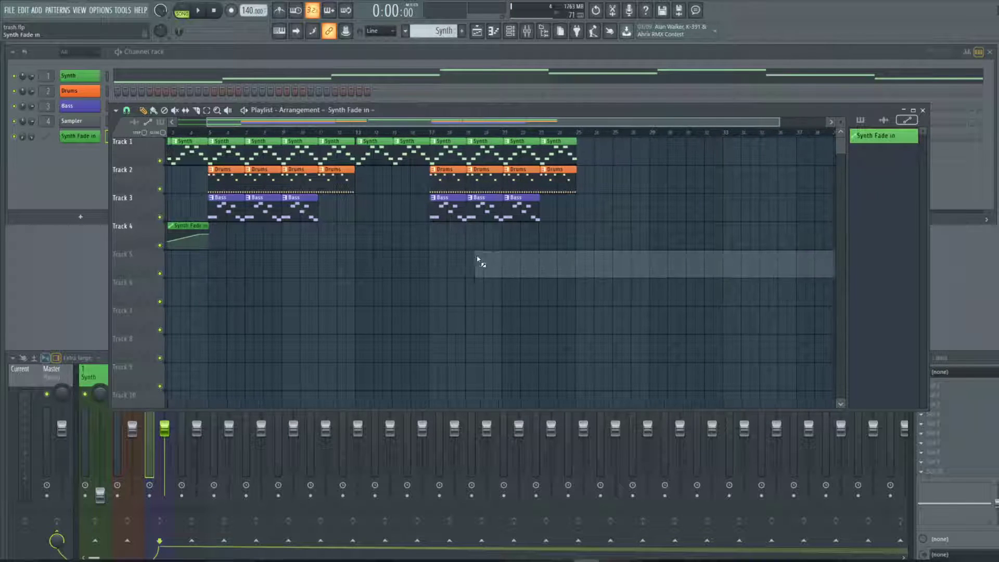
pyautogui.click(370, 232)
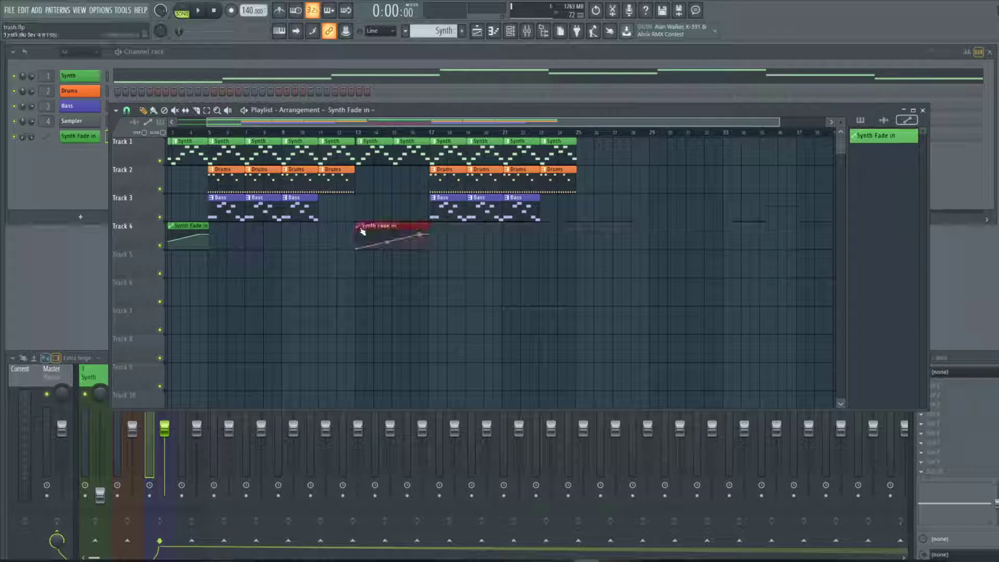
pyautogui.rightClick(400, 232)
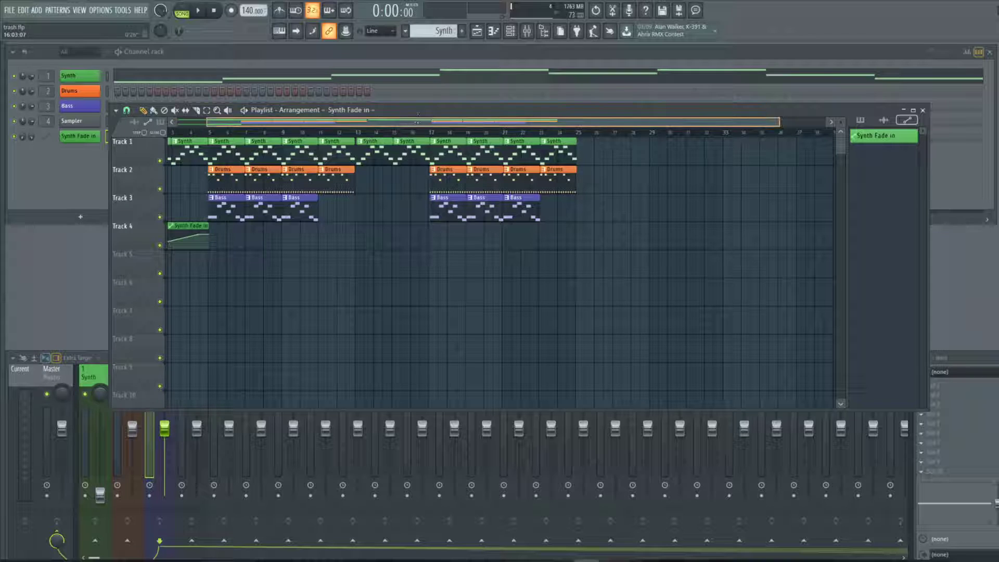
pyautogui.hscroll(-2, 324, 124)
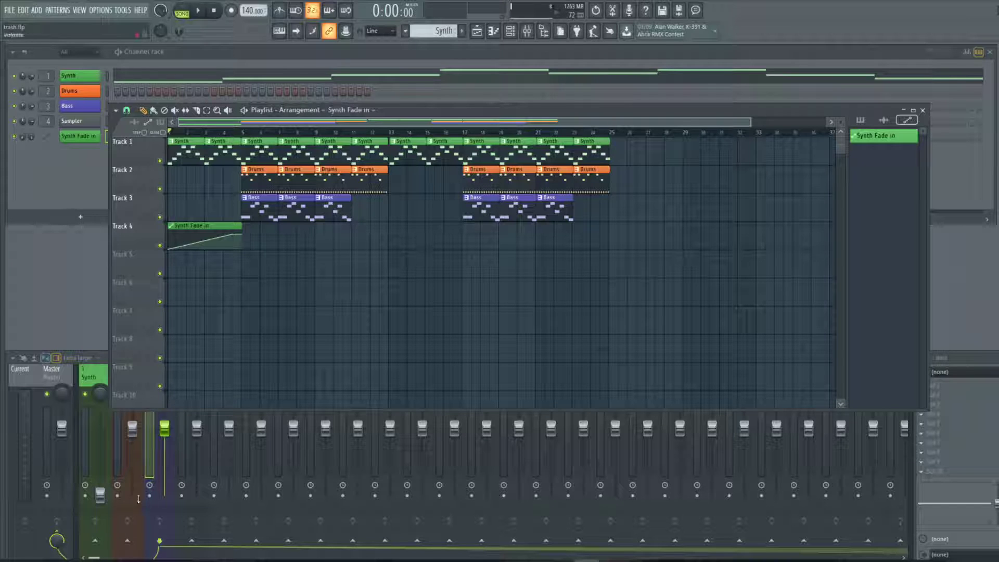
# Try a second Synth volume automation clip on Track 5, trimmed to start near bar 21, and delete it from the arrangement
pyautogui.click(134, 431)
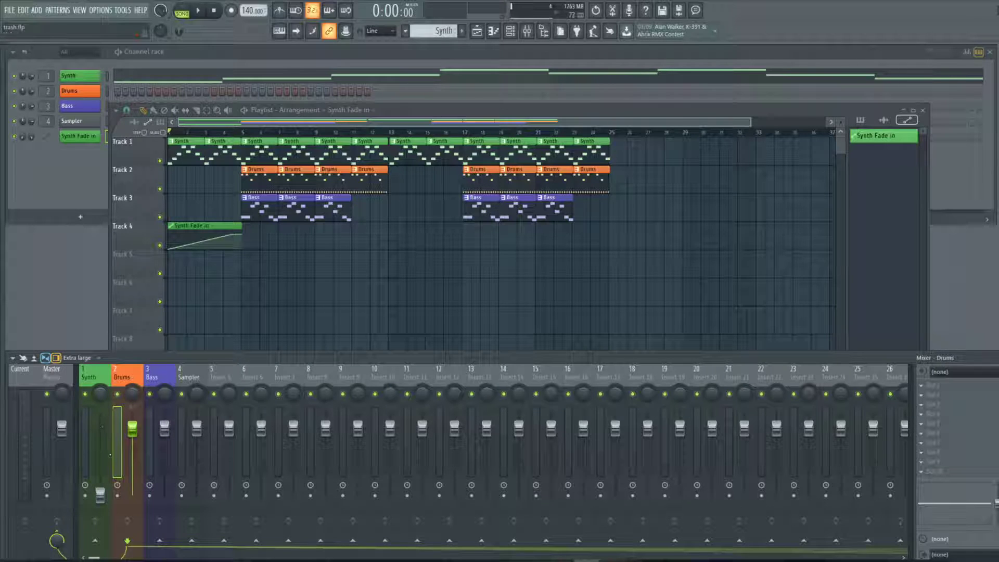
pyautogui.click(99, 495)
pyautogui.rightClick(100, 495)
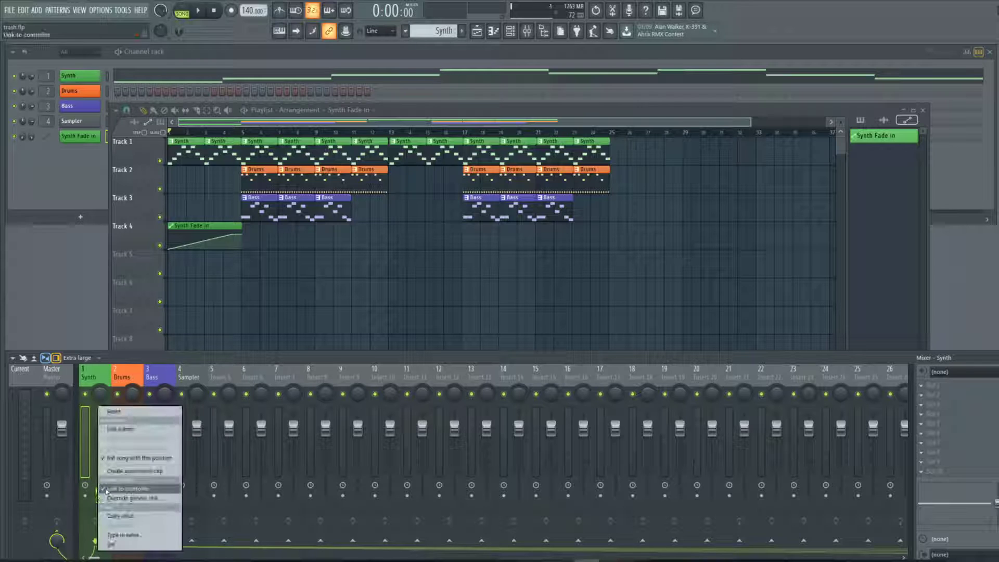
pyautogui.click(134, 477)
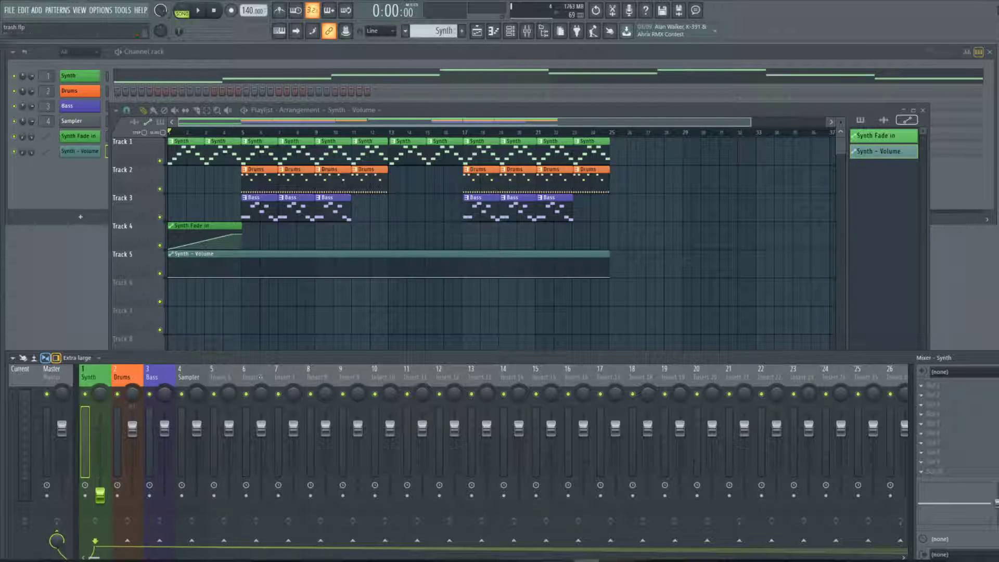
pyautogui.moveTo(167, 254); pyautogui.dragTo(531, 261)
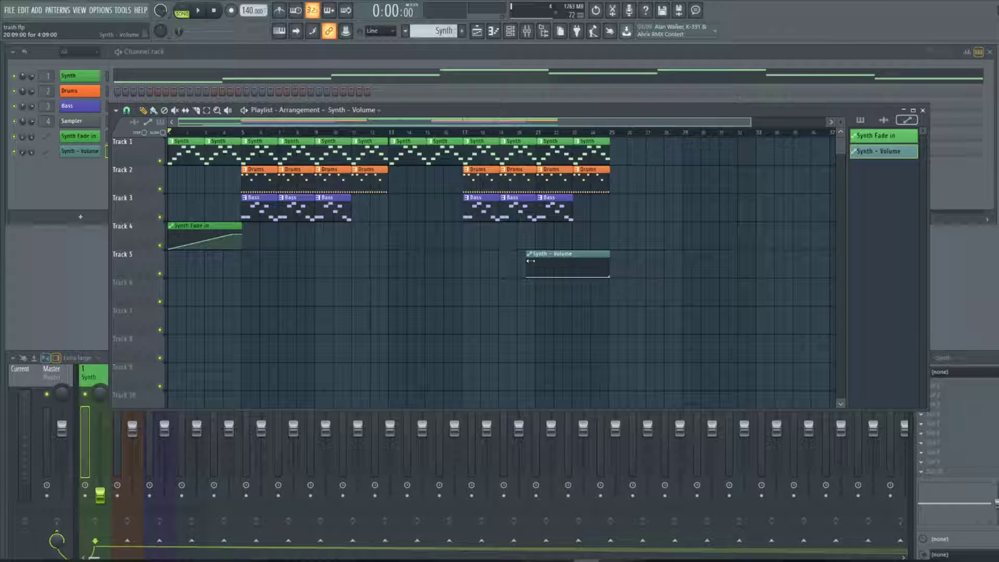
pyautogui.rightClick(539, 257)
# Extend the Synth Fade in clip to bar 25 and add a fade-out from about bar 22 down to zero
pyautogui.moveTo(245, 225); pyautogui.dragTo(570, 237)
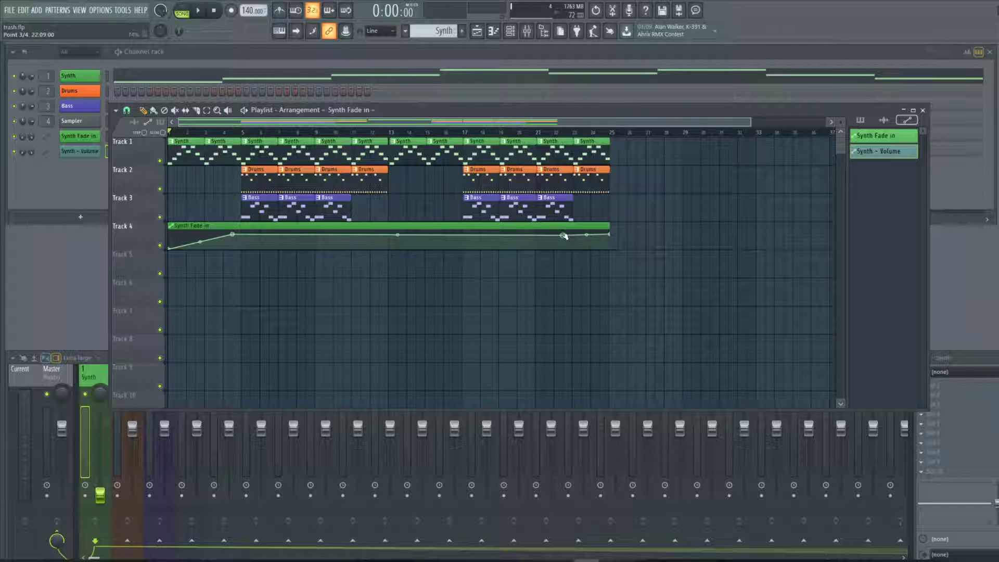
pyautogui.moveTo(561, 236); pyautogui.dragTo(565, 235)
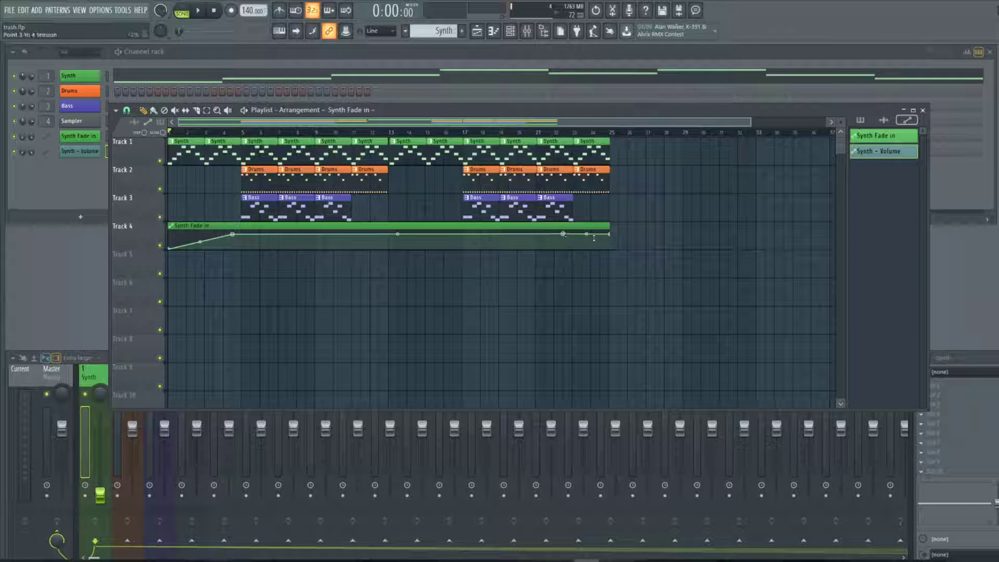
pyautogui.moveTo(609, 236); pyautogui.dragTo(611, 255)
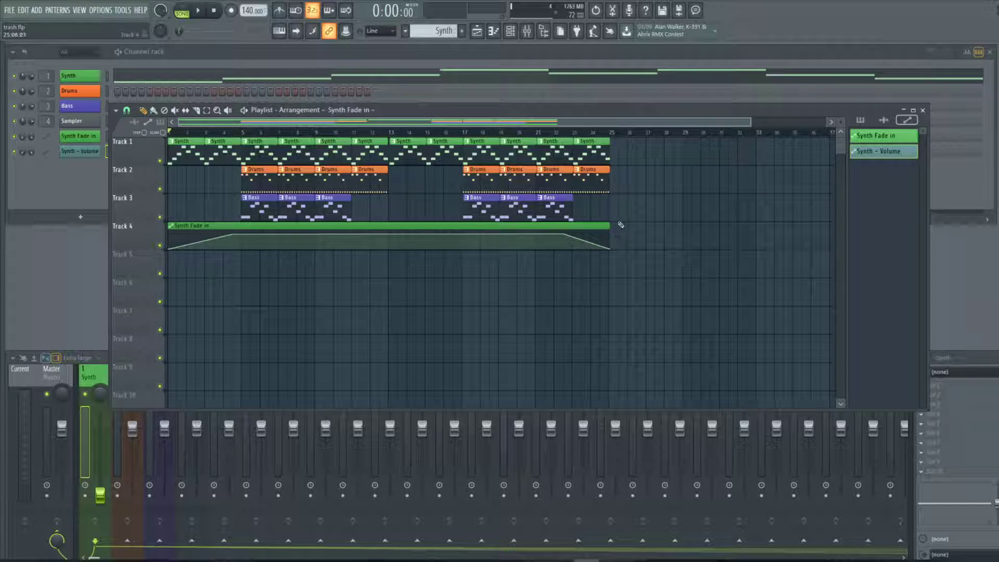
# Trim the Synth Fade in clip to end at bar 5, and check the Synth fader with the playhead at about bar 7
pyautogui.click(108, 384)
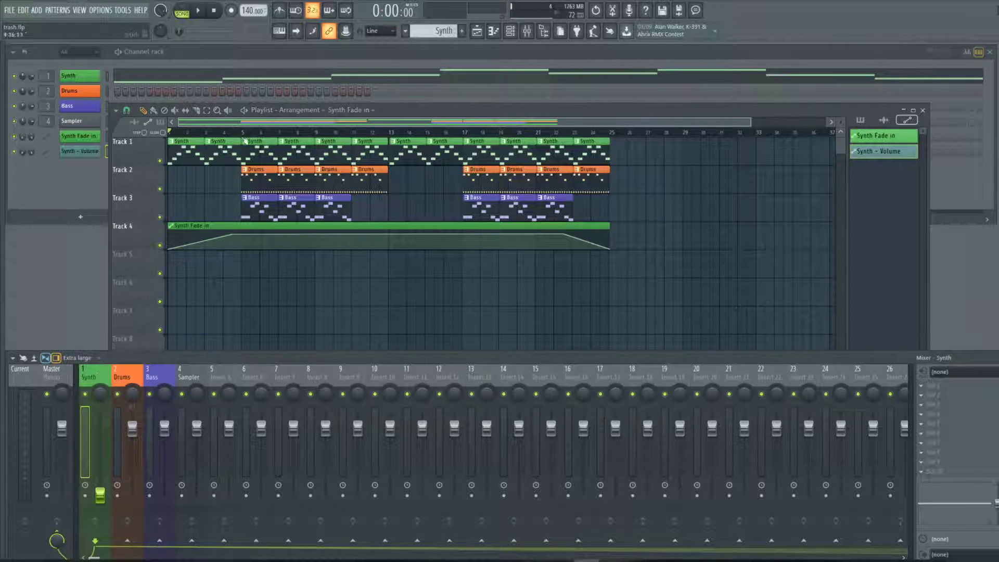
pyautogui.click(249, 133)
pyautogui.moveTo(609, 240); pyautogui.dragTo(243, 253)
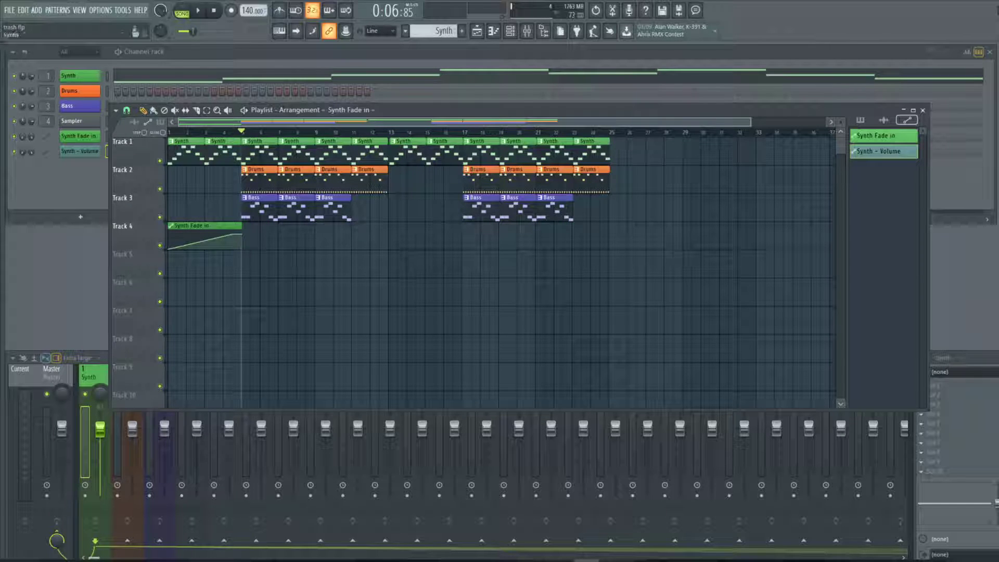
pyautogui.click(116, 389)
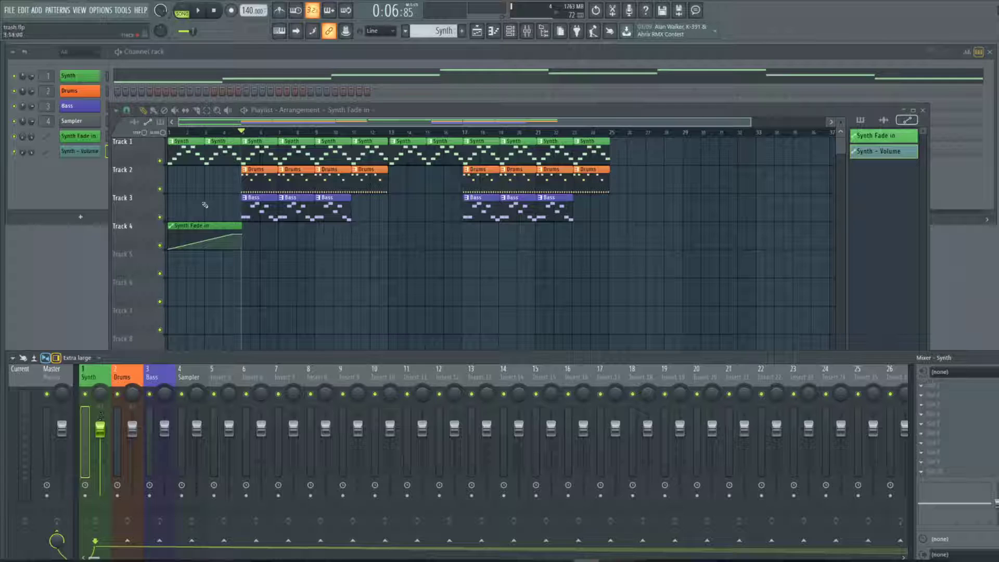
pyautogui.click(298, 139)
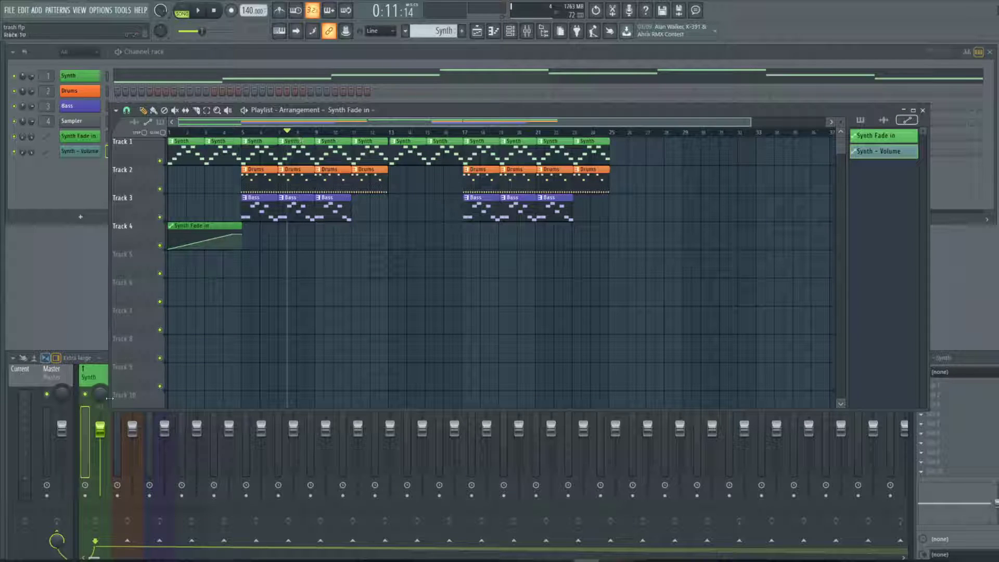
# Create a new automation clip for the Synth mixer track's volume and delete the older unused Synth volume automation clip
pyautogui.click(107, 417)
pyautogui.rightClick(101, 432)
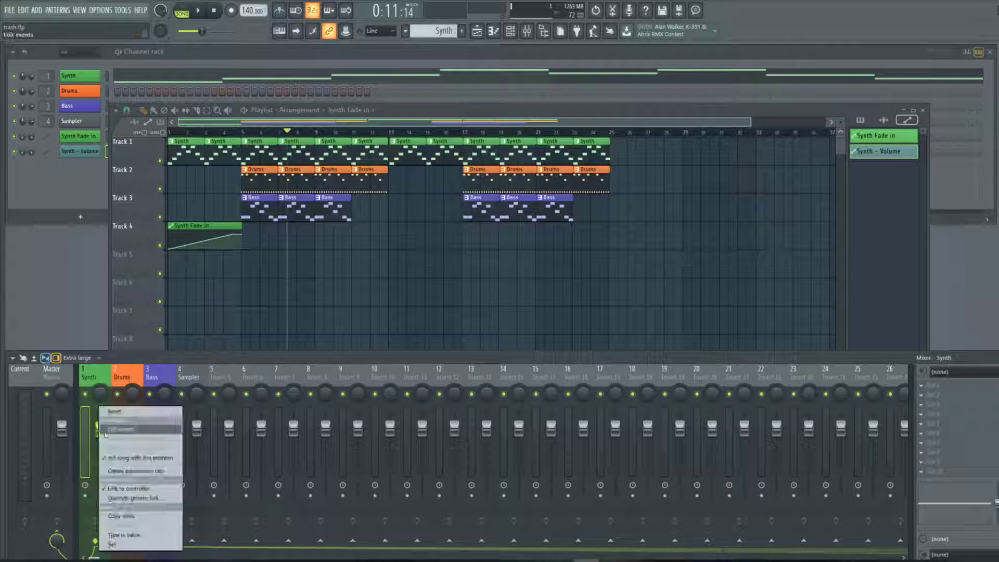
pyautogui.click(133, 471)
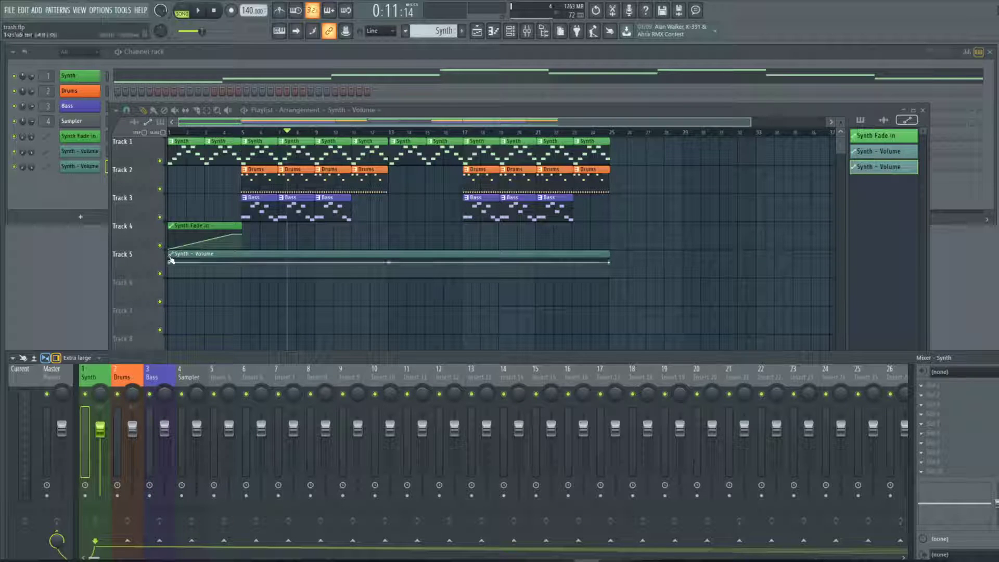
pyautogui.rightClick(869, 152)
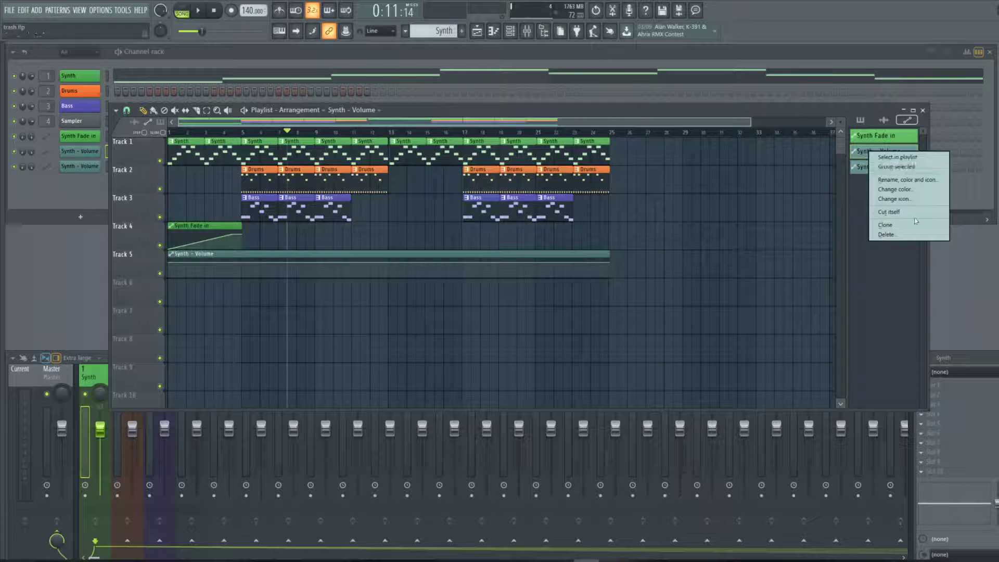
pyautogui.click(892, 234)
pyautogui.click(566, 316)
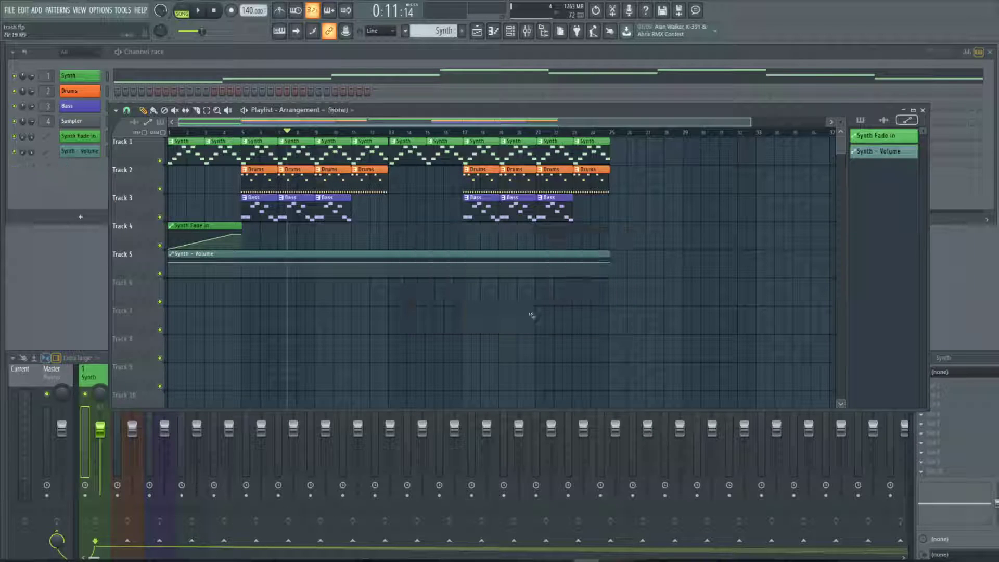
# Shorten the new Synth volume clip and place it on Track 4, running from about bar 19 to bar 25
pyautogui.moveTo(606, 254); pyautogui.dragTo(672, 227)
pyautogui.moveTo(219, 226); pyautogui.dragTo(514, 226)
pyautogui.moveTo(670, 225); pyautogui.dragTo(320, 231)
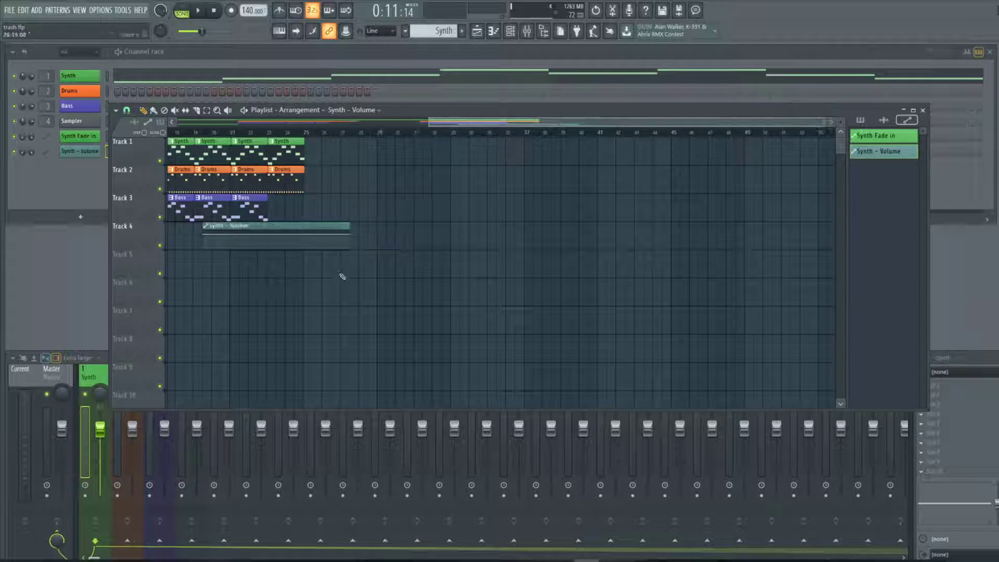
pyautogui.moveTo(445, 122); pyautogui.dragTo(203, 122)
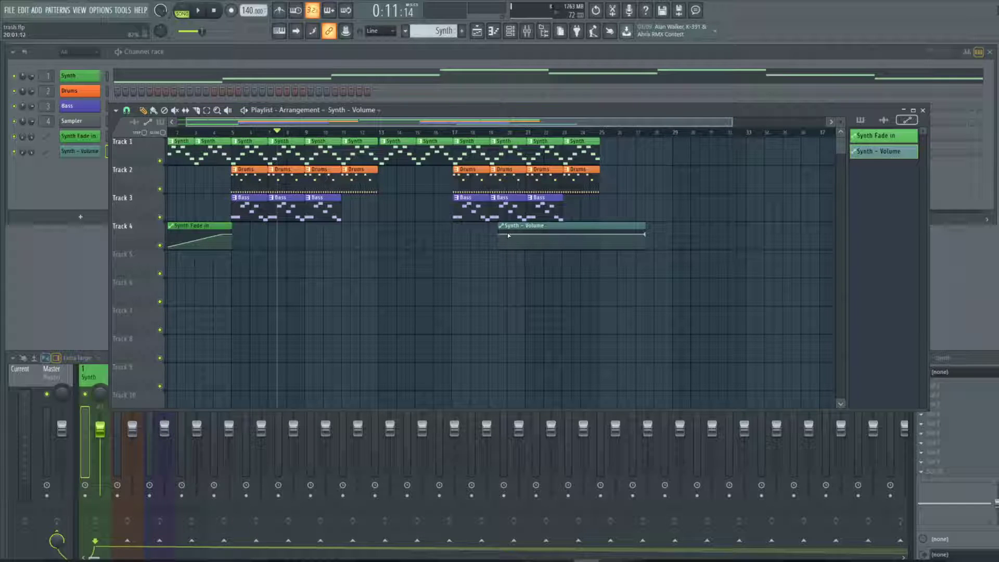
pyautogui.moveTo(646, 225); pyautogui.dragTo(602, 225)
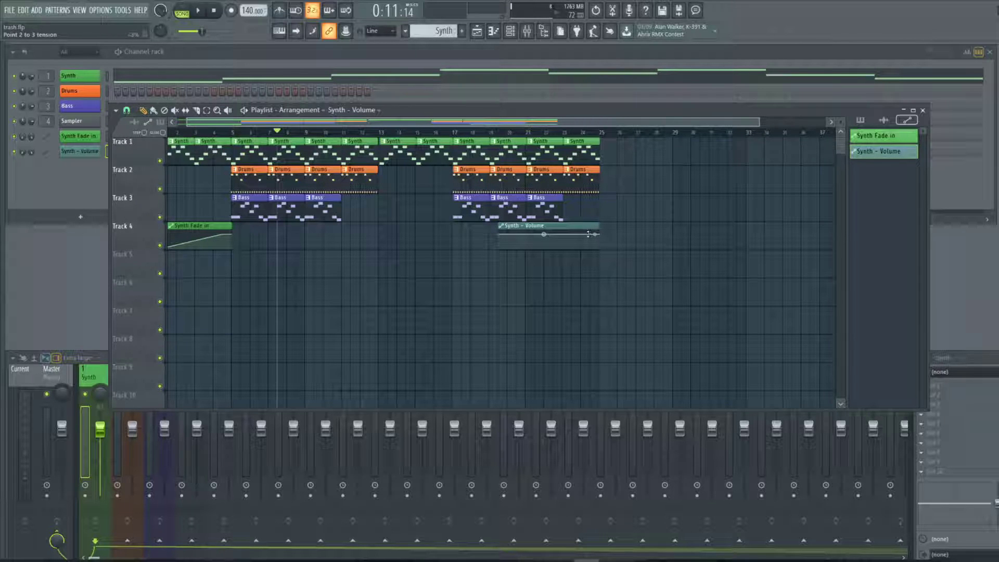
# Lower the end of the Synth volume clip to fade out from about bar 22 to bar 25, and play back the ending
pyautogui.moveTo(594, 234); pyautogui.dragTo(595, 246)
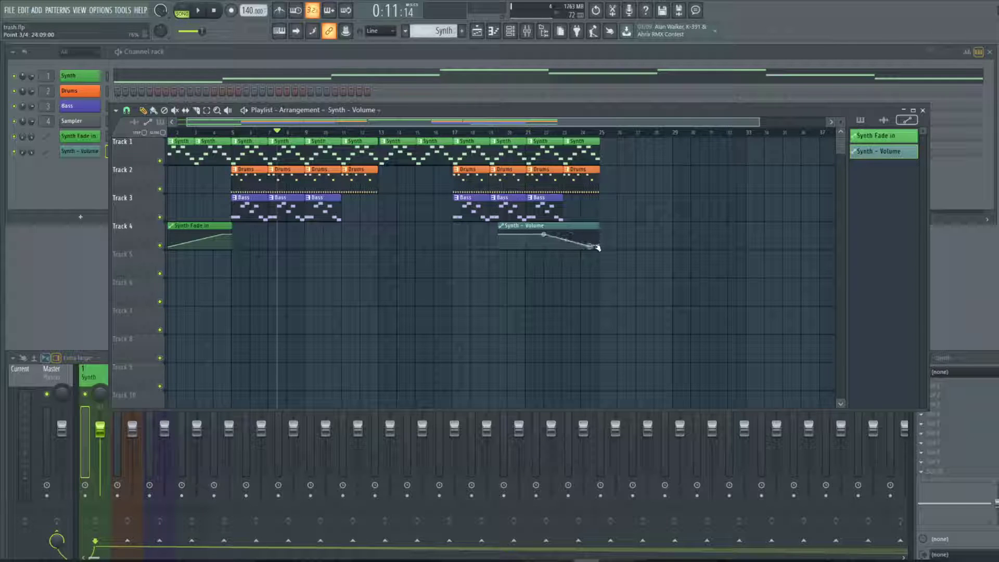
pyautogui.click(522, 133)
pyautogui.click(199, 11)
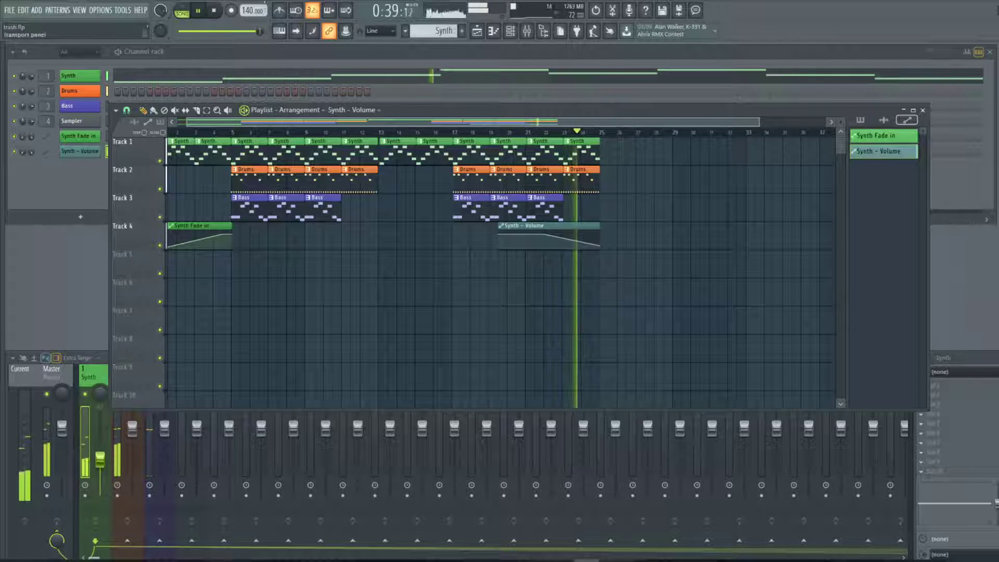
pyautogui.click(215, 11)
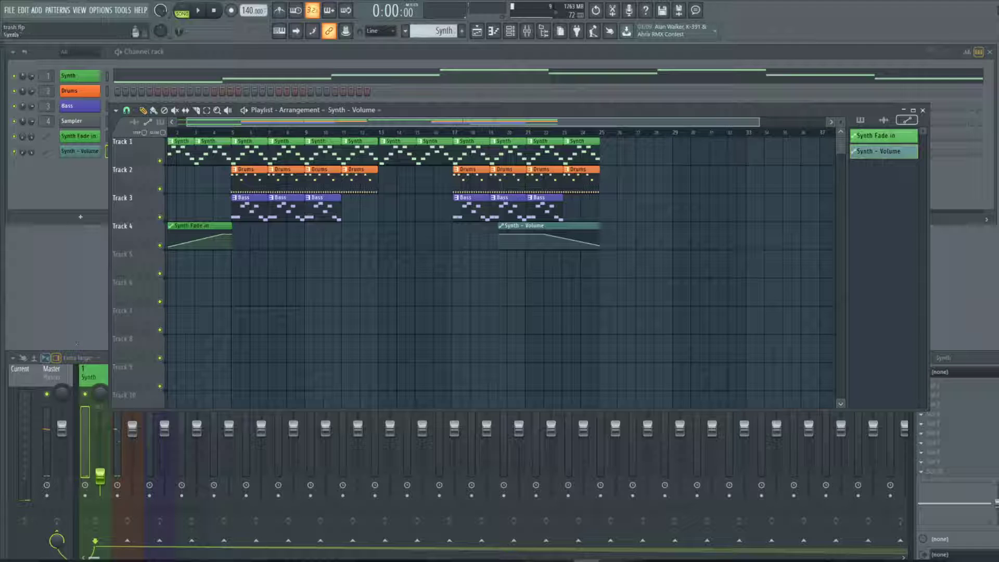
# Move the playhead to bar 5 and load the Raum reverb into the first effect slot of the Synth mixer track
pyautogui.click(96, 371)
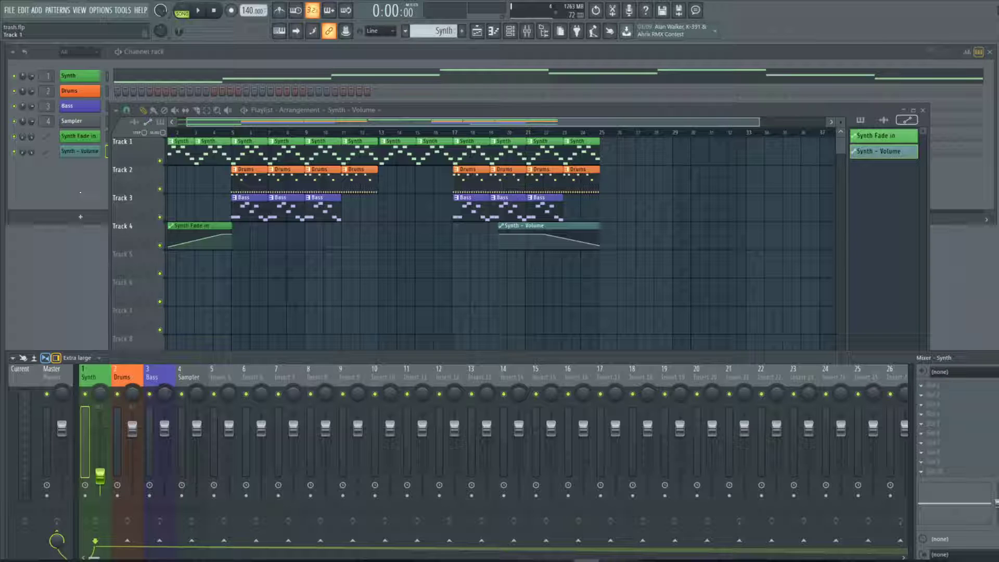
pyautogui.click(233, 131)
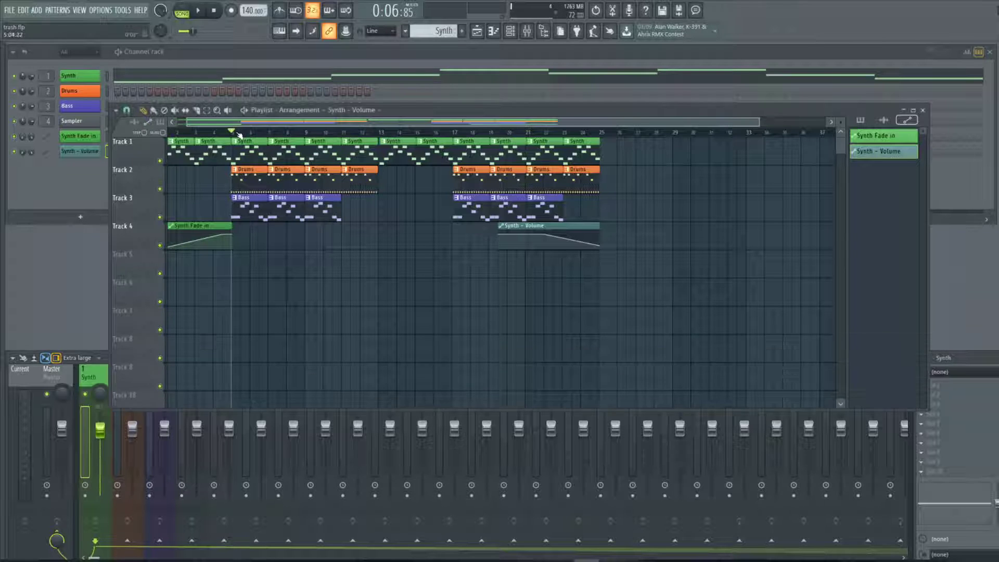
pyautogui.click(97, 376)
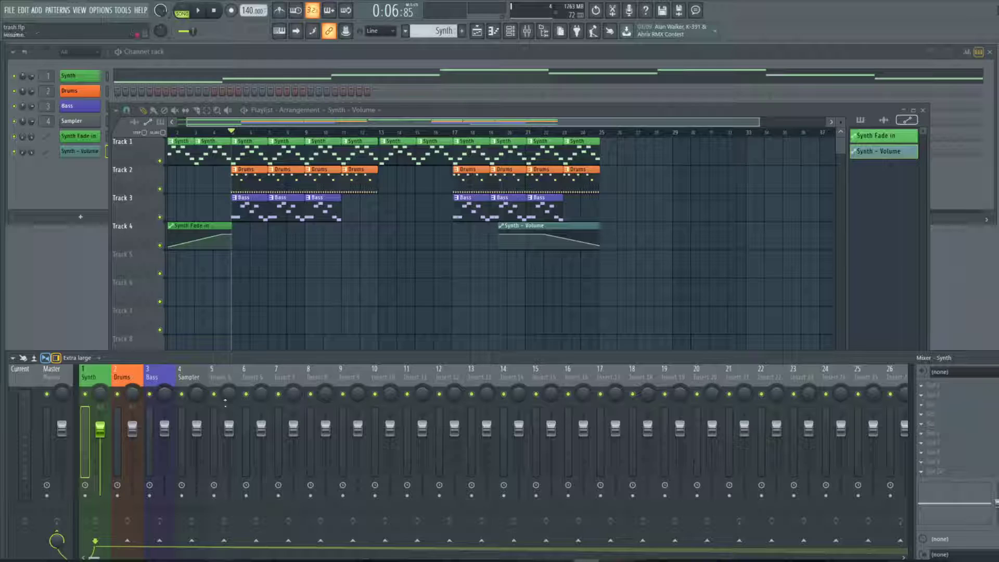
pyautogui.click(921, 388)
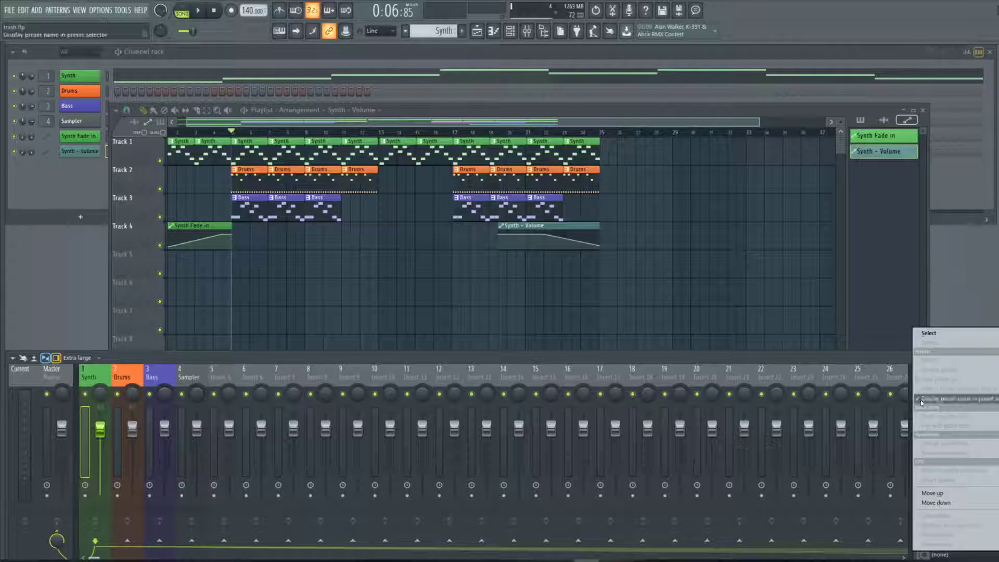
pyautogui.moveTo(929, 334)
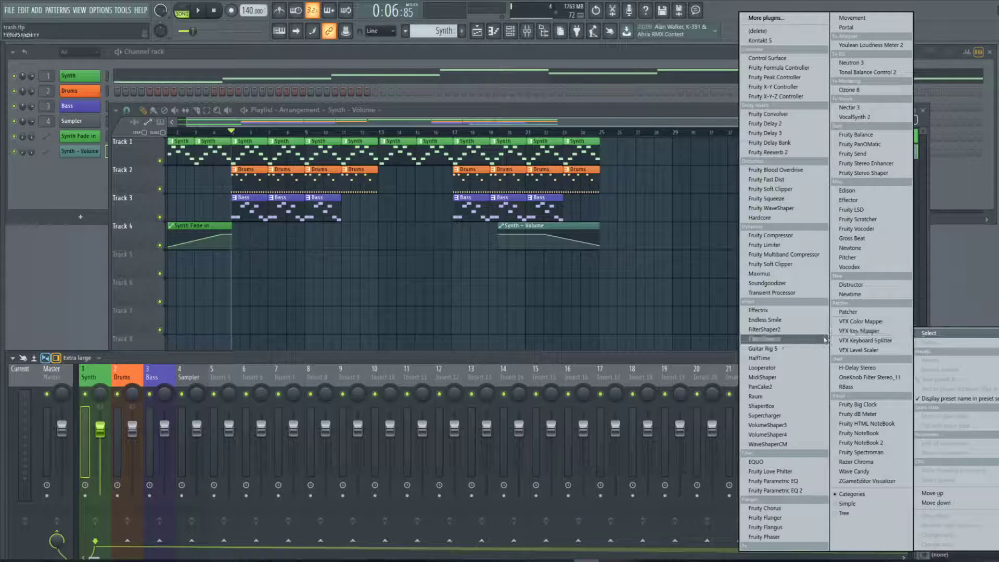
pyautogui.click(796, 397)
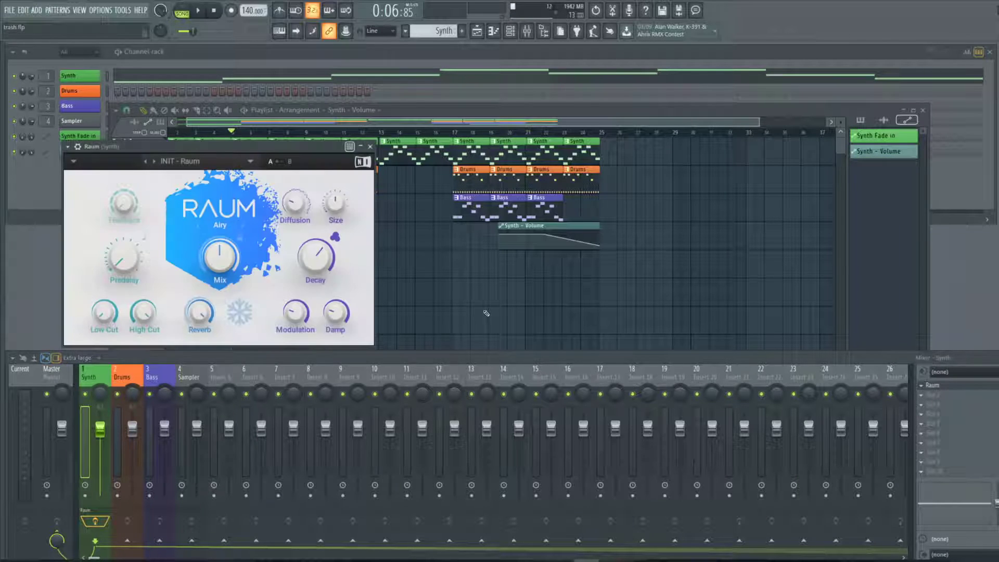
pyautogui.moveTo(281, 148); pyautogui.dragTo(589, 239)
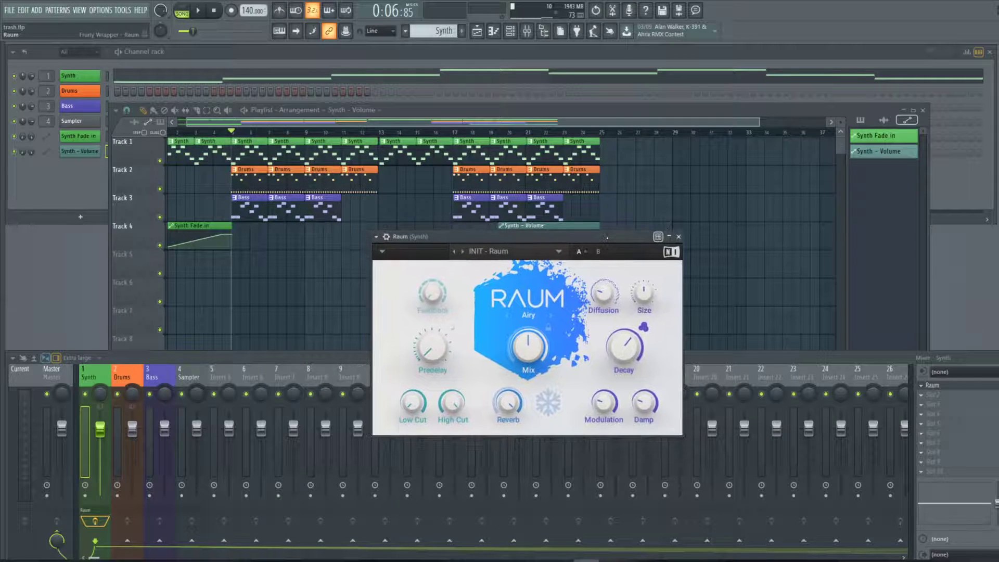
# Set Raum's Mix to 53.5% while playing the song from bar 5, and close the plugin
pyautogui.click(199, 12)
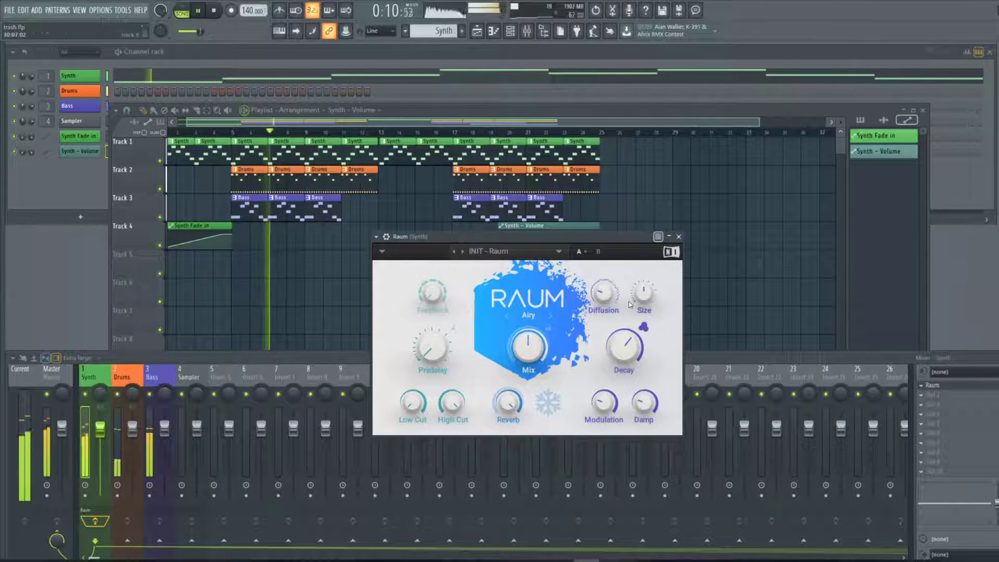
pyautogui.moveTo(528, 348)
pyautogui.moveTo(528, 349); pyautogui.dragTo(528, 343)
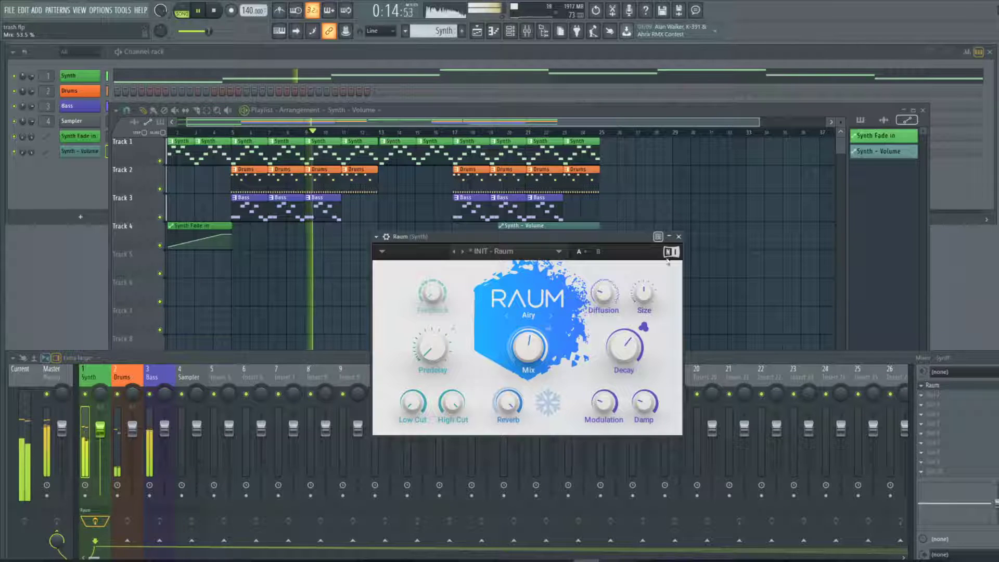
pyautogui.click(678, 237)
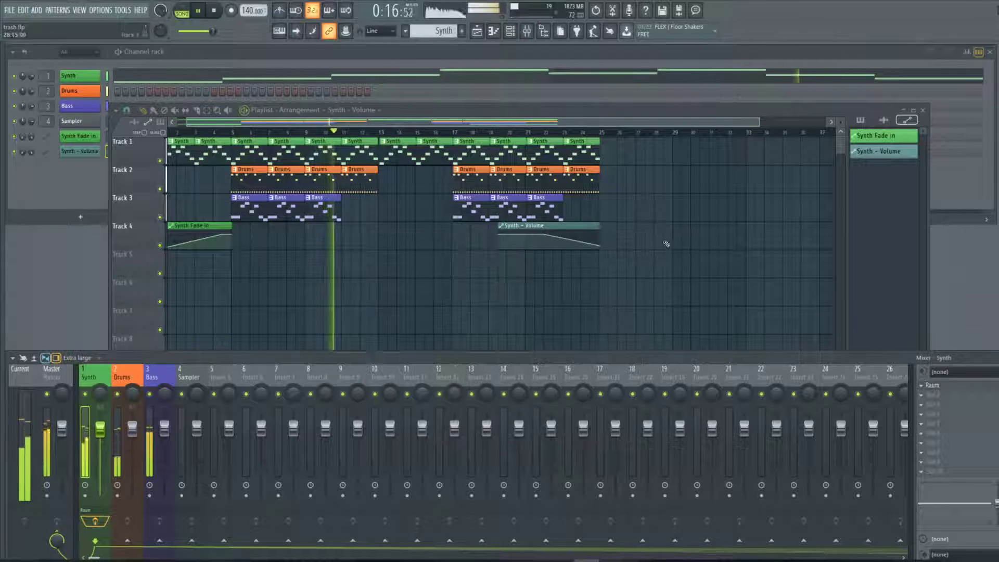
pyautogui.click(215, 11)
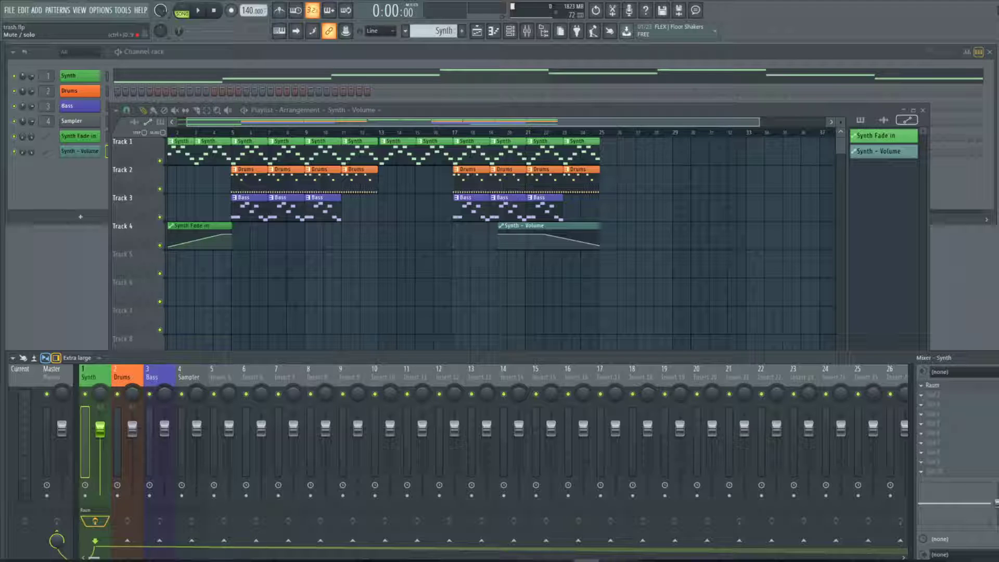
# Automate Raum's mix level on Track 5 with a ramp rising from zero at bar 1 to bar 25, and play the song
pyautogui.rightClick(995, 386)
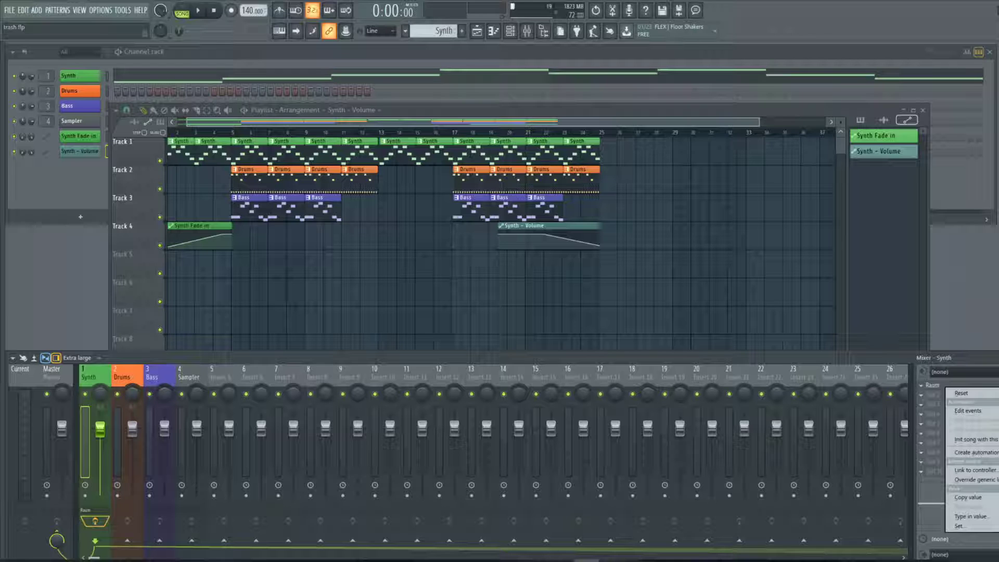
pyautogui.click(973, 452)
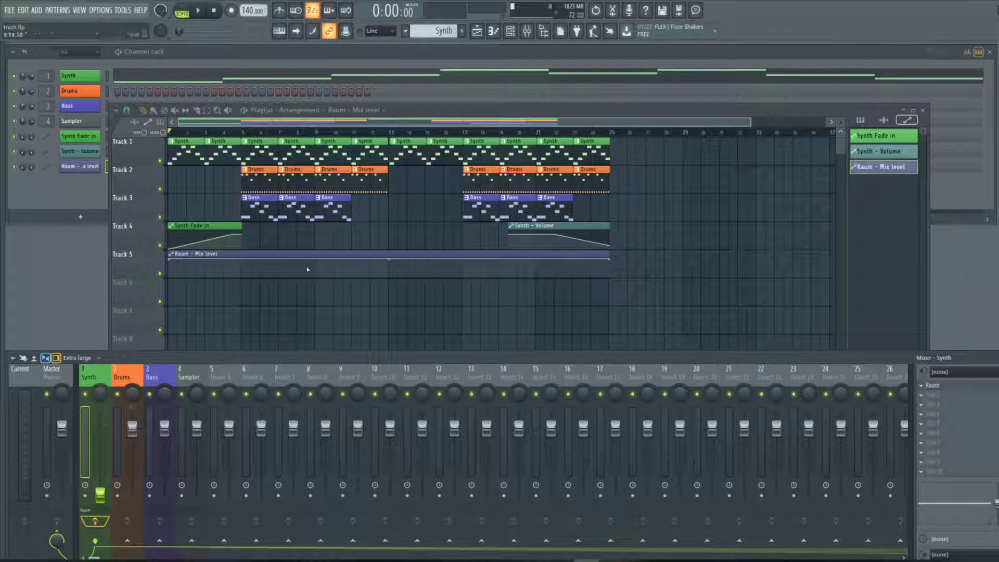
pyautogui.moveTo(168, 253)
pyautogui.mouseDown()
pyautogui.moveTo(247, 258)
pyautogui.moveTo(168, 254)
pyautogui.mouseUp()
pyautogui.moveTo(241, 253); pyautogui.dragTo(283, 283)
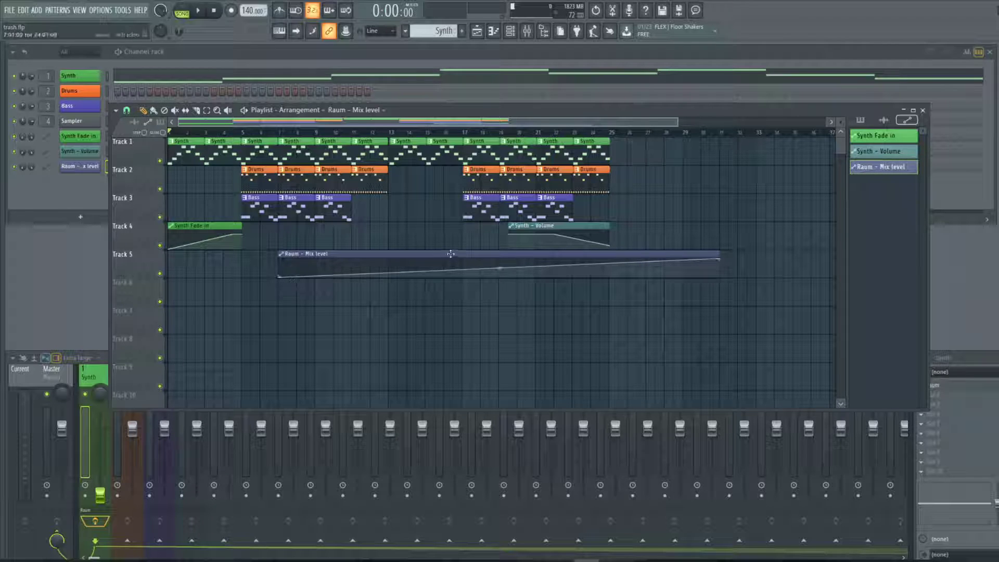
pyautogui.moveTo(454, 253); pyautogui.dragTo(341, 252)
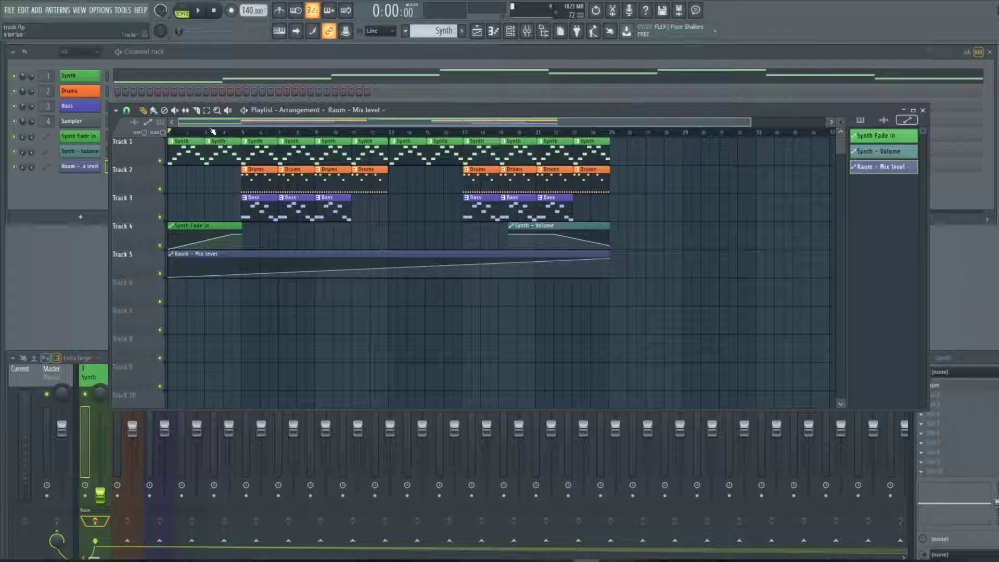
pyautogui.click(201, 11)
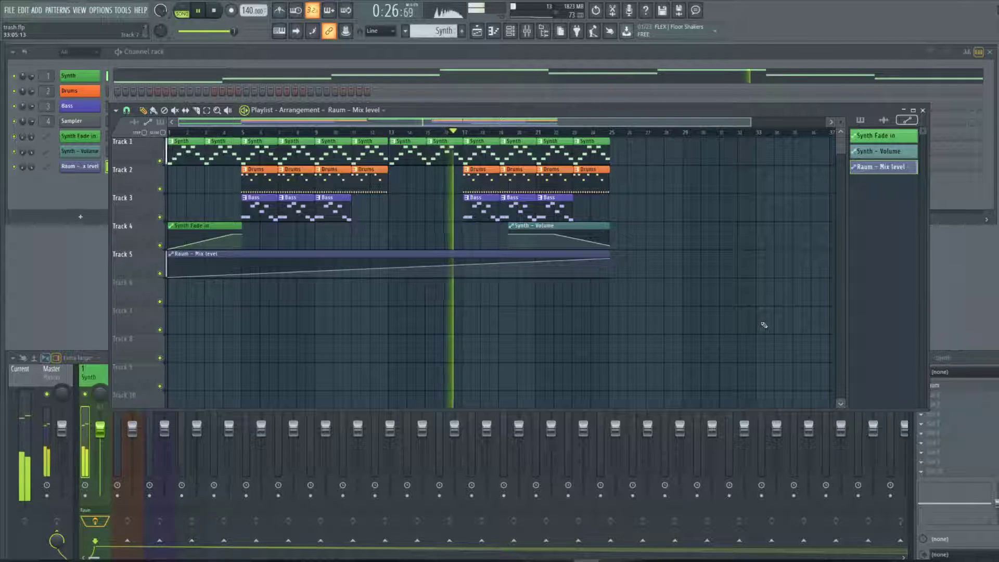
pyautogui.click(218, 14)
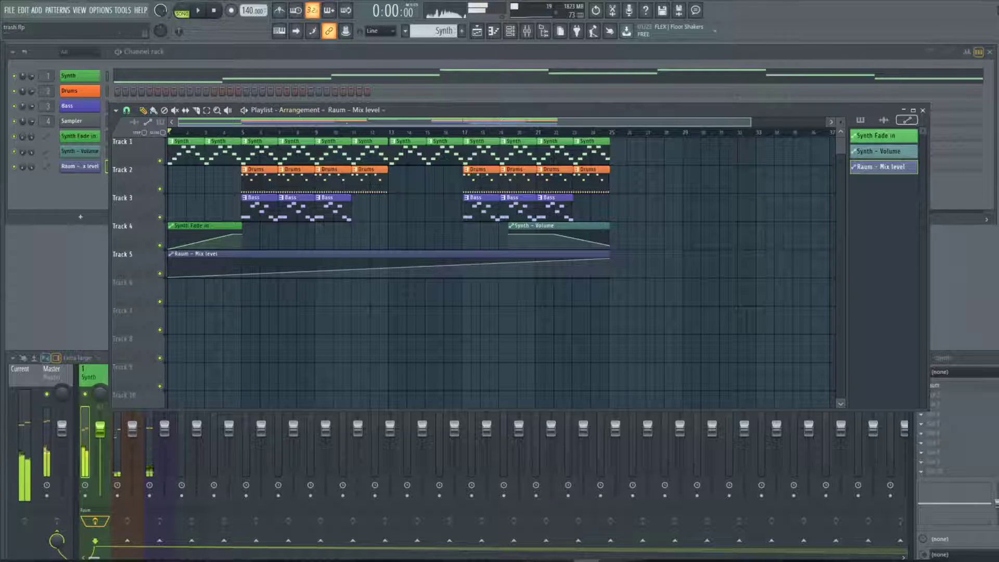
# Try removing the Synth clip at bar 13 on Track 1, and place it back
pyautogui.click(404, 156)
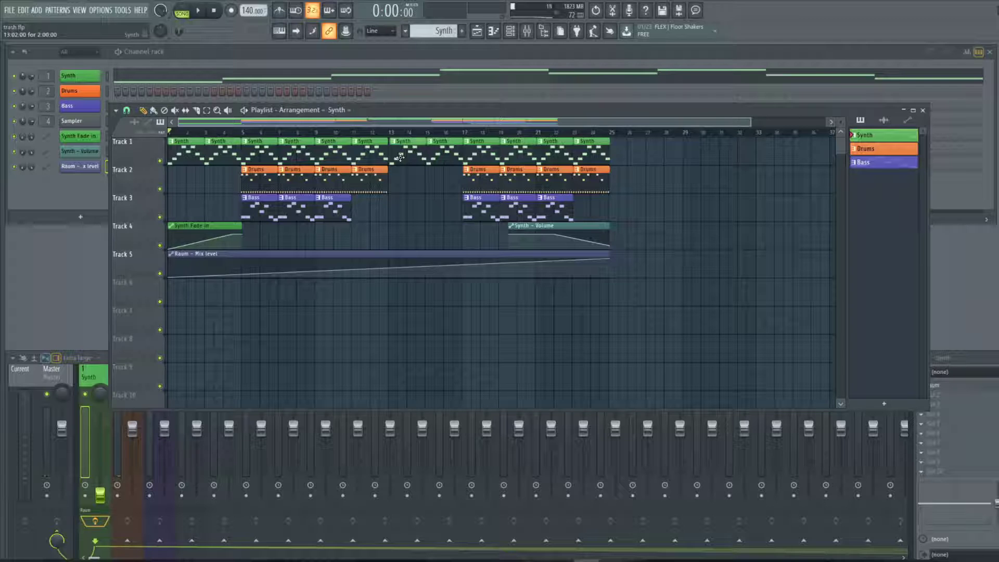
pyautogui.rightClick(400, 157)
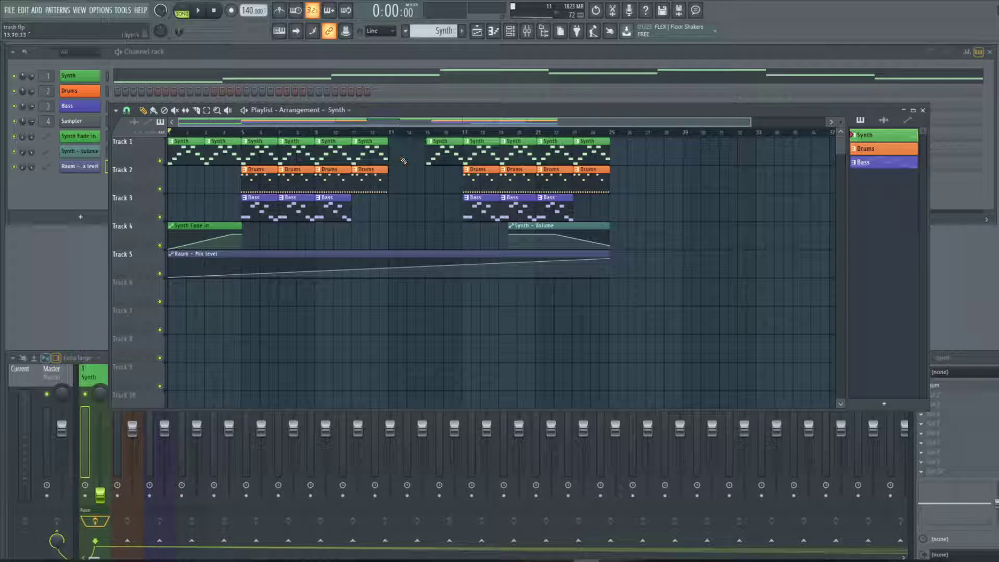
pyautogui.click(400, 182)
pyautogui.moveTo(407, 157); pyautogui.dragTo(409, 147)
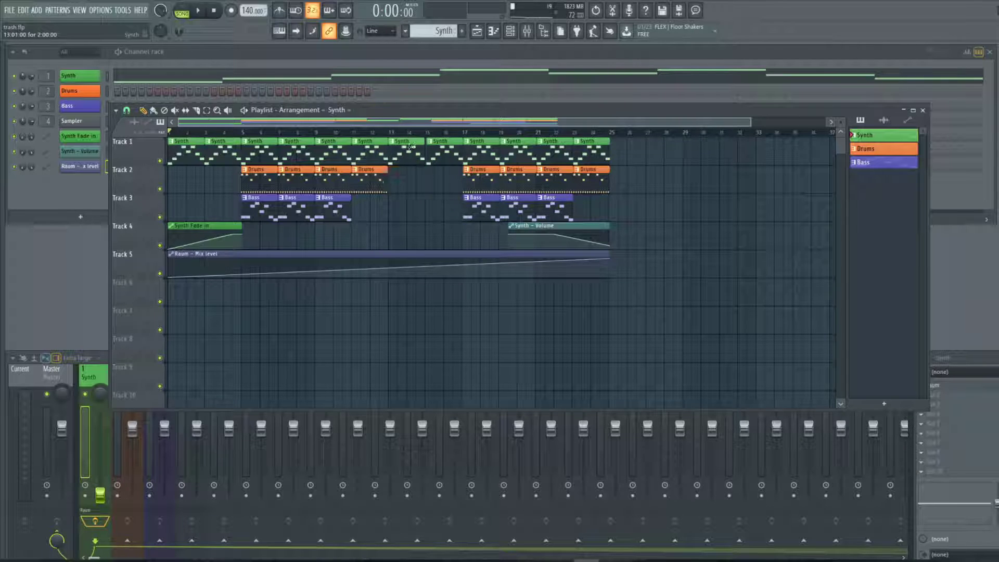
# Delete the five Synth clips between bars 15 and 25 on Track 1
pyautogui.rightClick(445, 157)
pyautogui.rightClick(480, 157)
pyautogui.rightClick(518, 155)
pyautogui.rightClick(555, 154)
pyautogui.rightClick(591, 153)
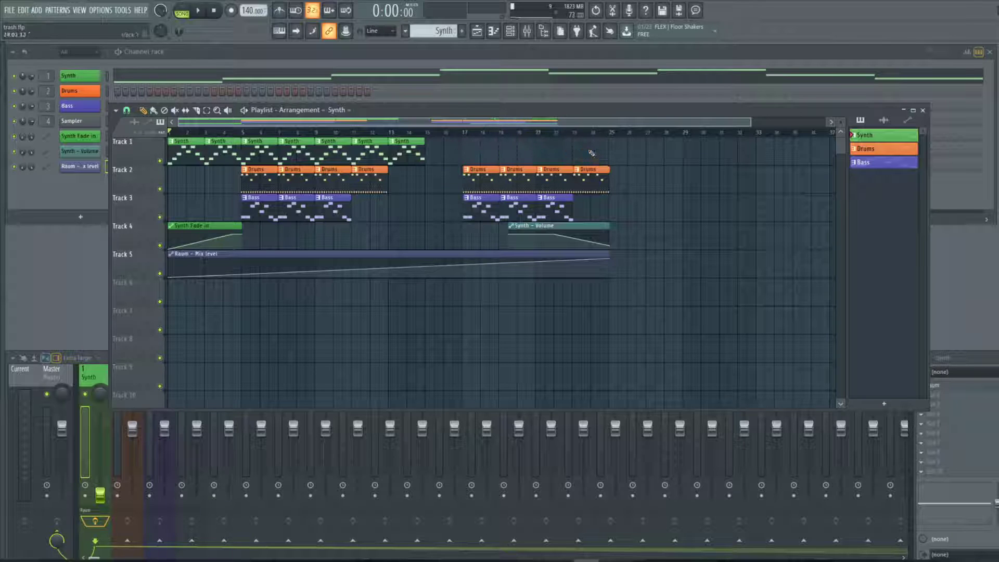
# Place five Synth clips back to back on Track 1 from bar 15 to bar 25
pyautogui.click(447, 153)
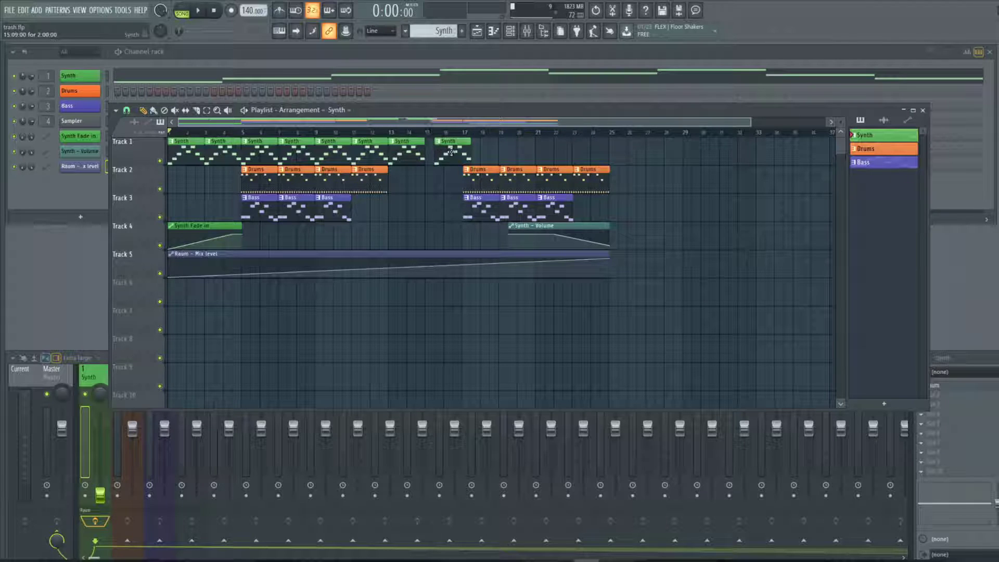
pyautogui.click(483, 154)
pyautogui.click(514, 154)
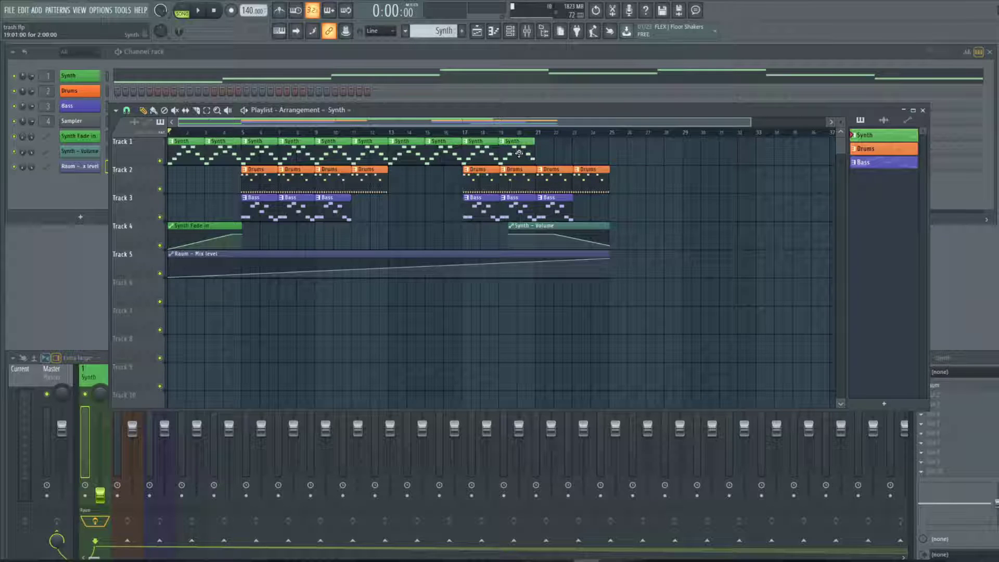
pyautogui.click(553, 153)
pyautogui.click(588, 153)
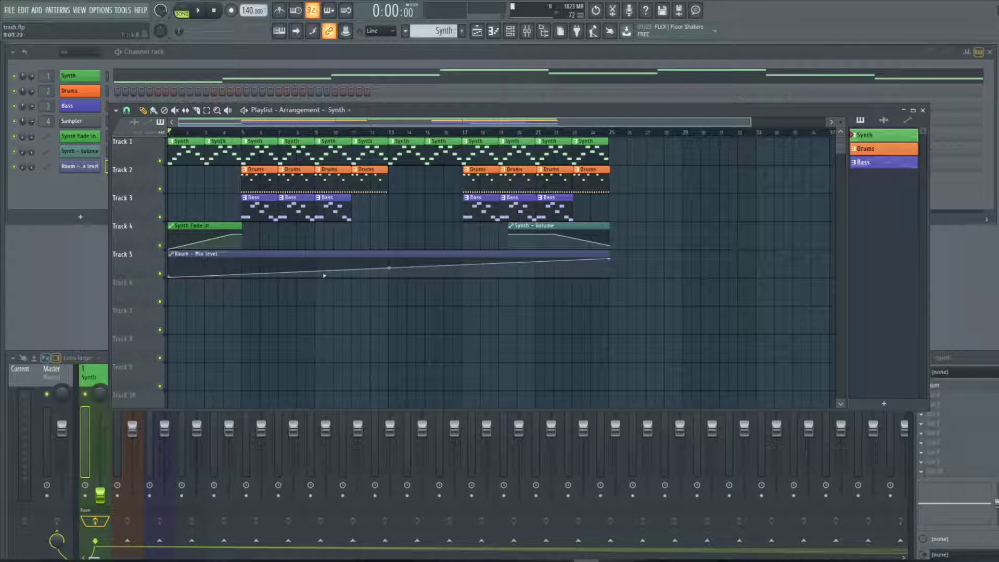
# Reshape the Raum mix level automation with a raised control point at about bar 8, and slightly bend the segment after it
pyautogui.moveTo(170, 279)
pyautogui.mouseDown()
pyautogui.moveTo(170, 265)
pyautogui.moveTo(167, 278)
pyautogui.mouseUp()
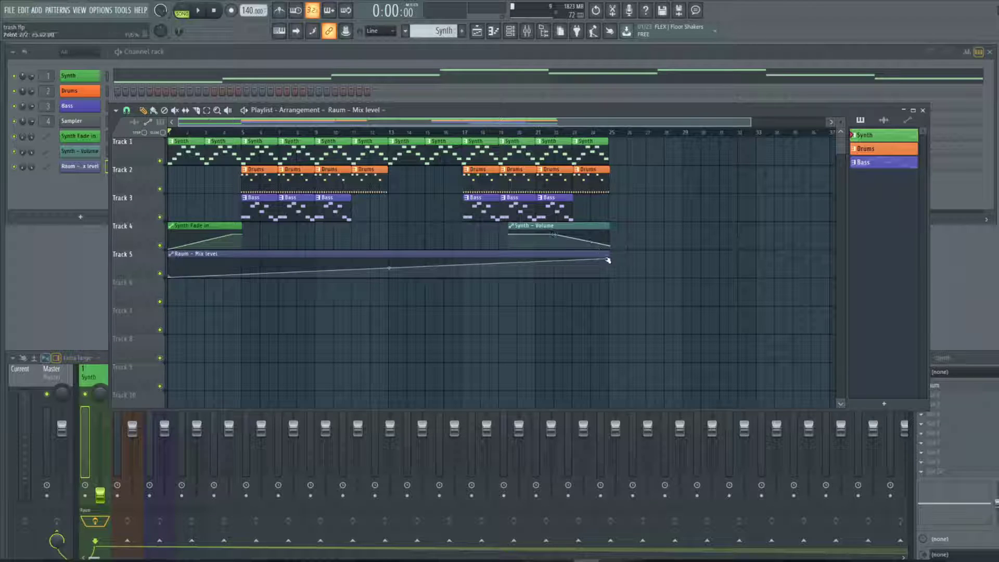
pyautogui.moveTo(609, 259); pyautogui.dragTo(611, 259)
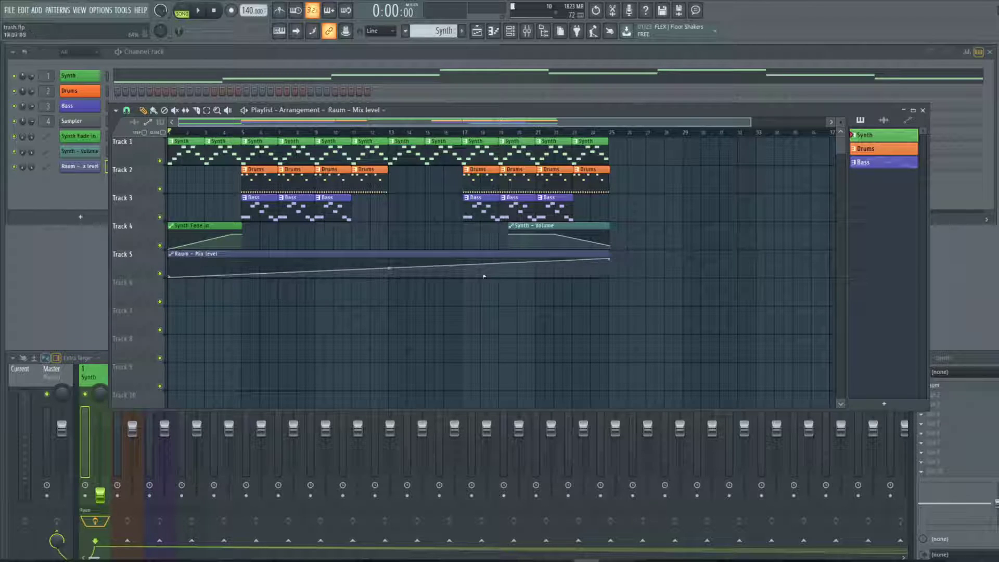
pyautogui.moveTo(174, 278)
pyautogui.mouseDown()
pyautogui.moveTo(175, 265)
pyautogui.moveTo(172, 278)
pyautogui.mouseUp()
pyautogui.moveTo(279, 274); pyautogui.dragTo(293, 264)
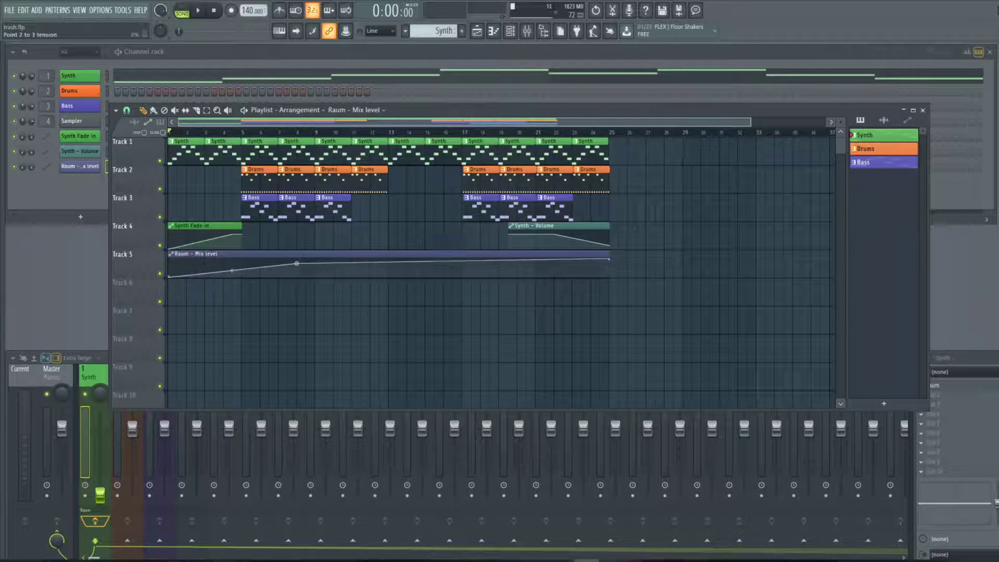
pyautogui.moveTo(454, 261); pyautogui.dragTo(454, 262)
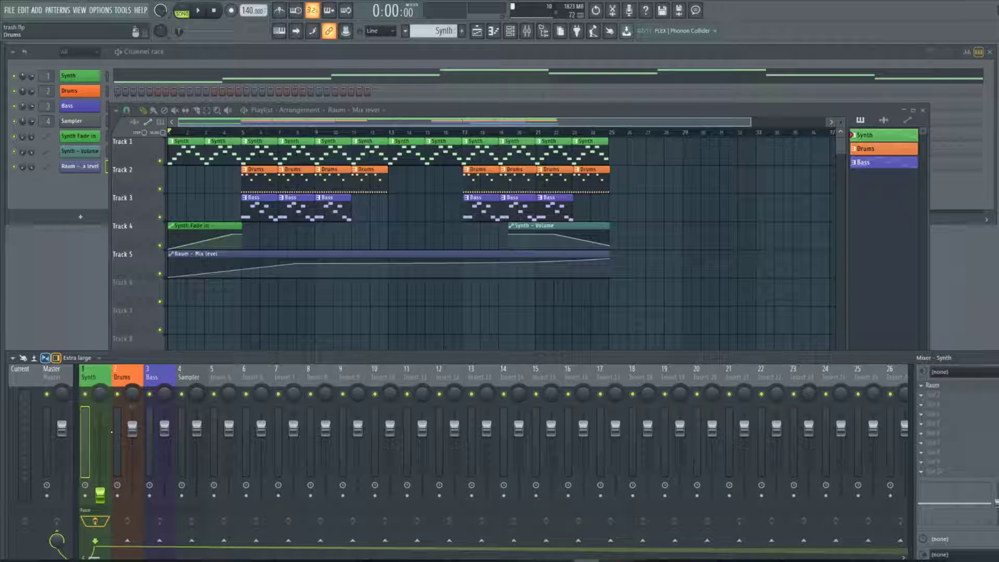
# Play the song from the start and from bar 5 with the mixer in view, and stop playback
pyautogui.press('space')
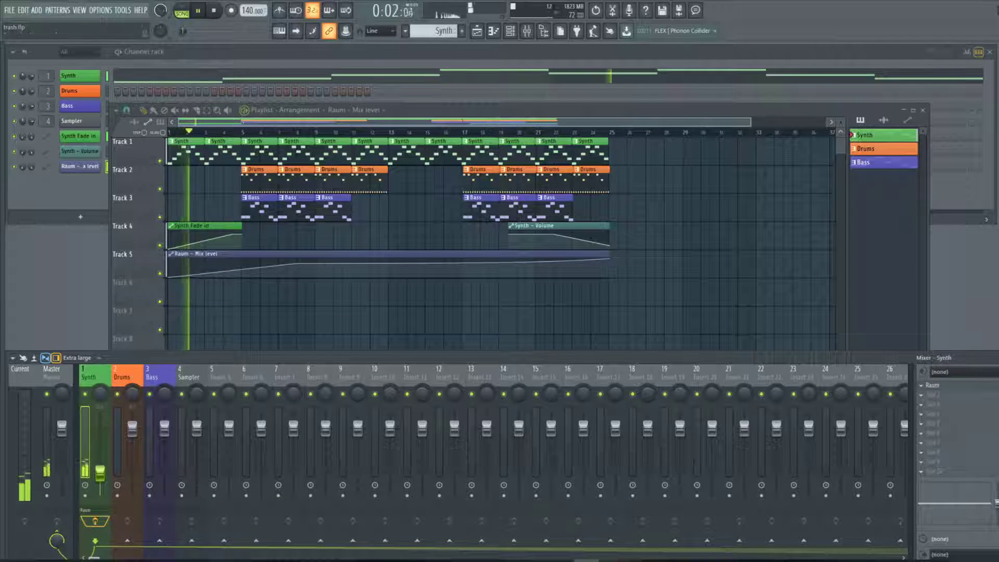
pyautogui.click(242, 132)
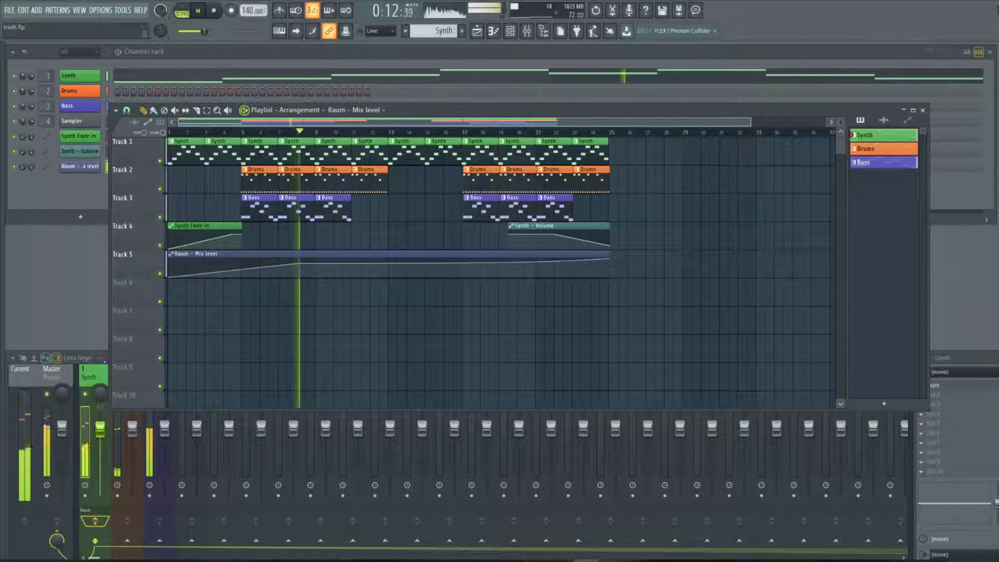
pyautogui.click(104, 360)
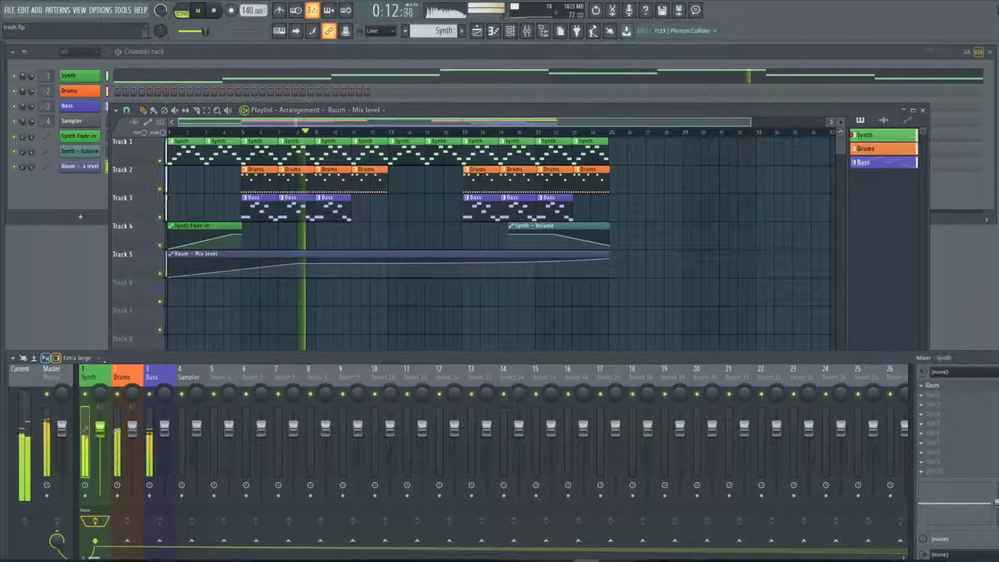
pyautogui.click(214, 11)
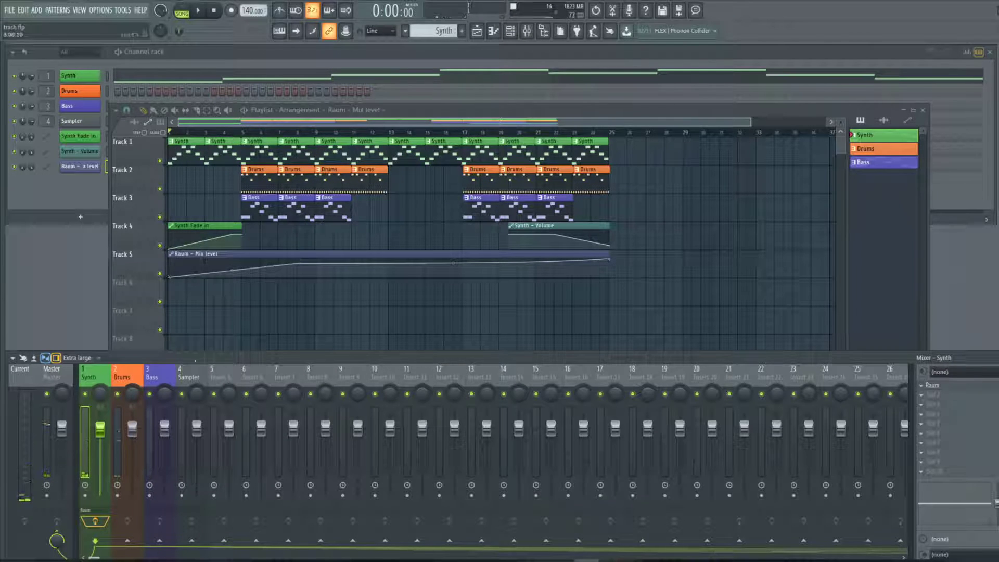
# Load Fruity parametric EQ 2 in the Bass mixer track's first effect slot, and move its window clear of the playlist clips
pyautogui.click(160, 373)
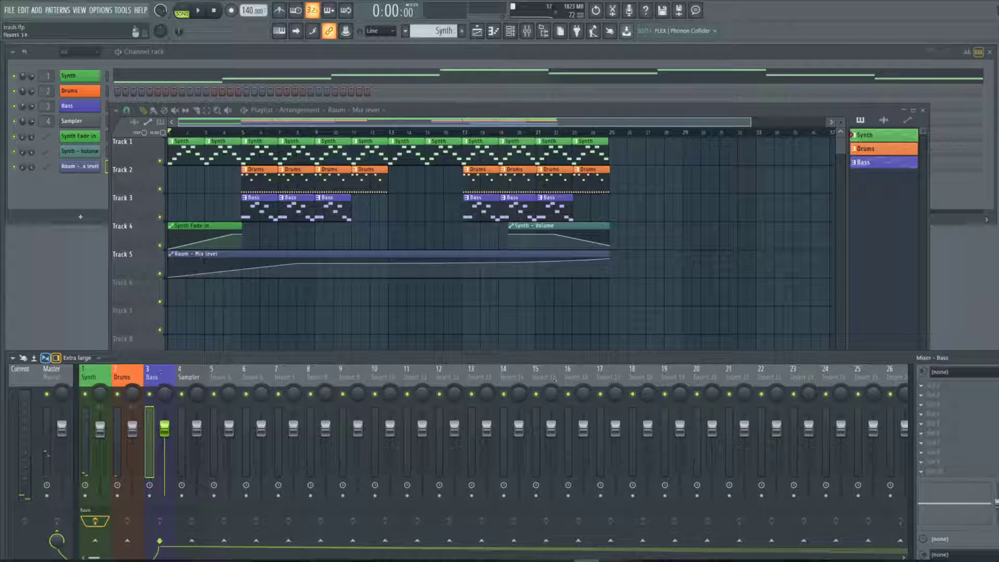
pyautogui.click(924, 386)
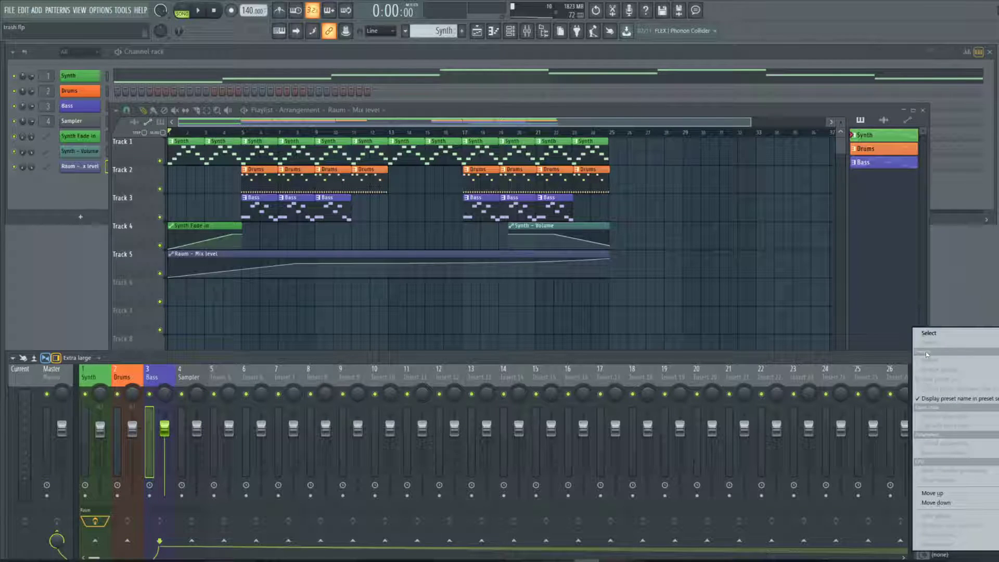
pyautogui.moveTo(928, 337)
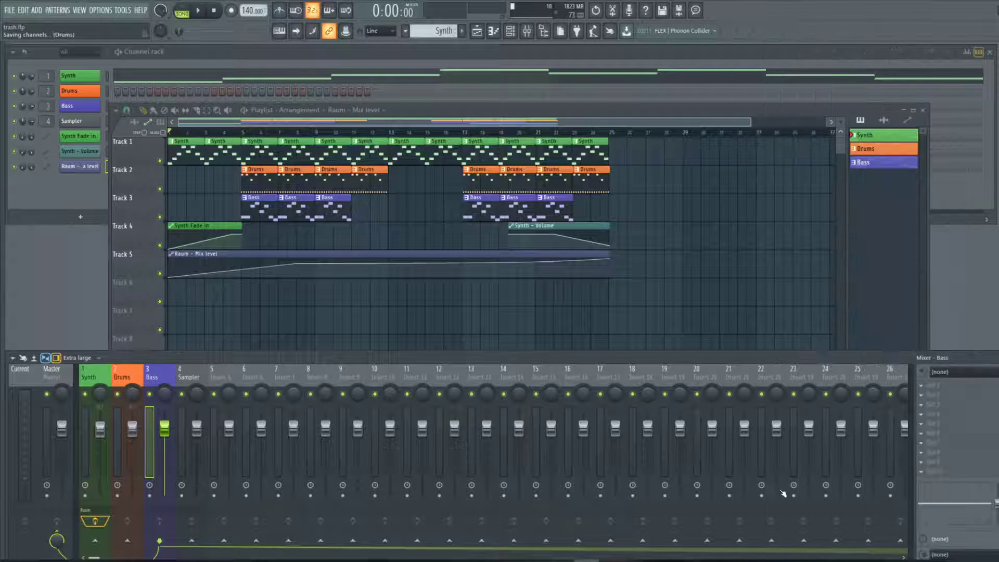
pyautogui.click(779, 490)
pyautogui.moveTo(169, 95); pyautogui.dragTo(277, 185)
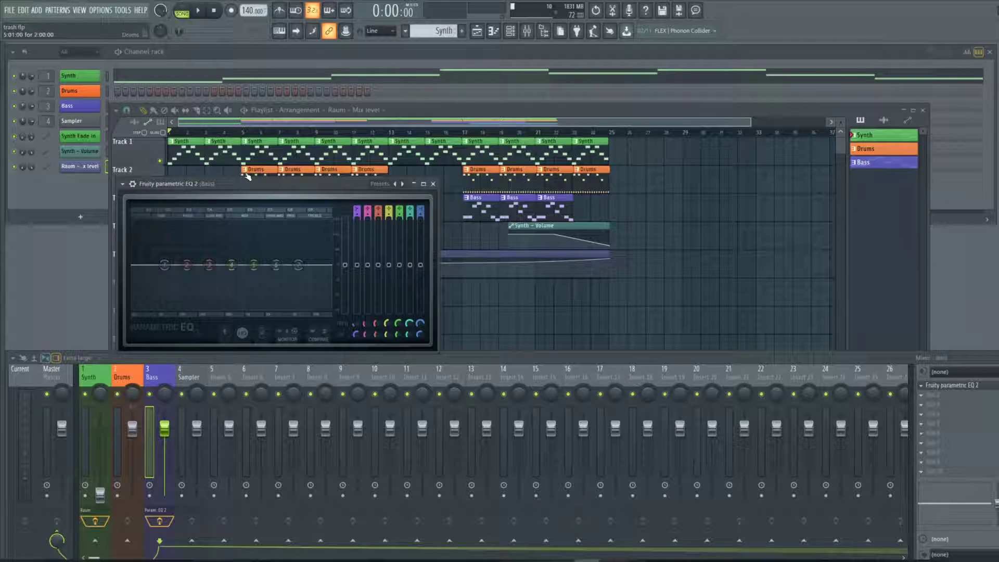
pyautogui.moveTo(236, 185); pyautogui.dragTo(482, 303)
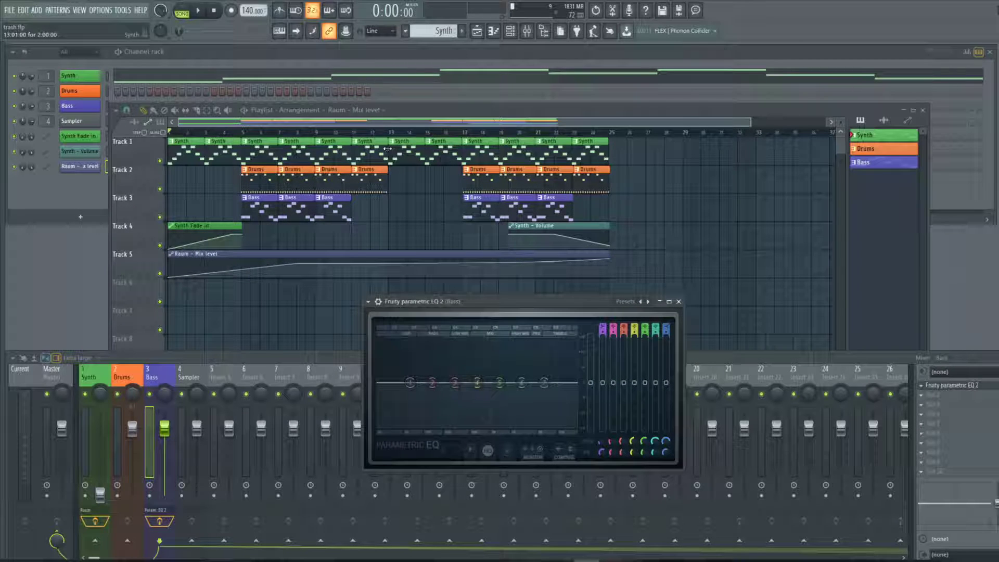
# While the song plays, boost the Bass EQ's low shelf by about 7 dB at 84 Hz and lower its high shelf
pyautogui.click(199, 11)
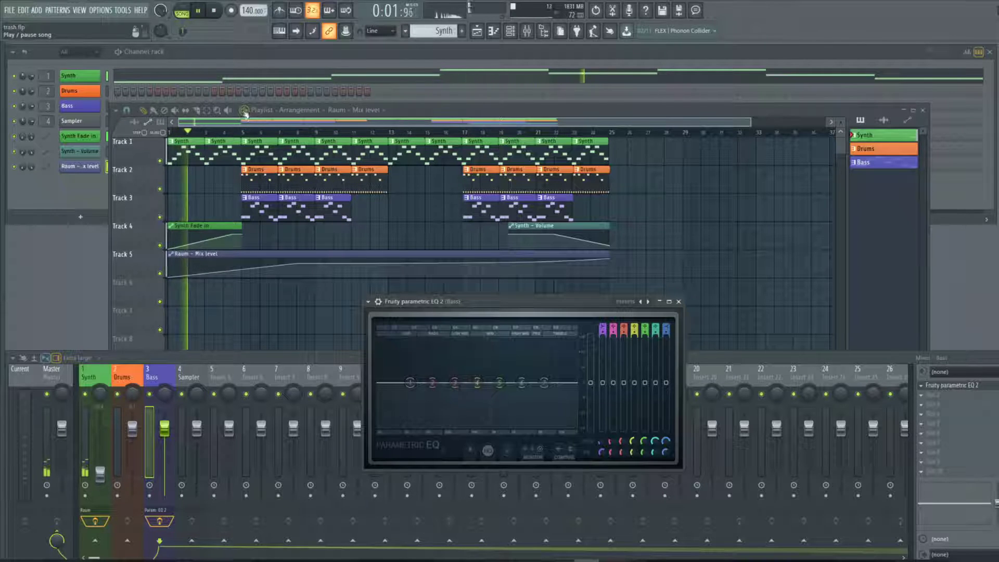
pyautogui.click(513, 111)
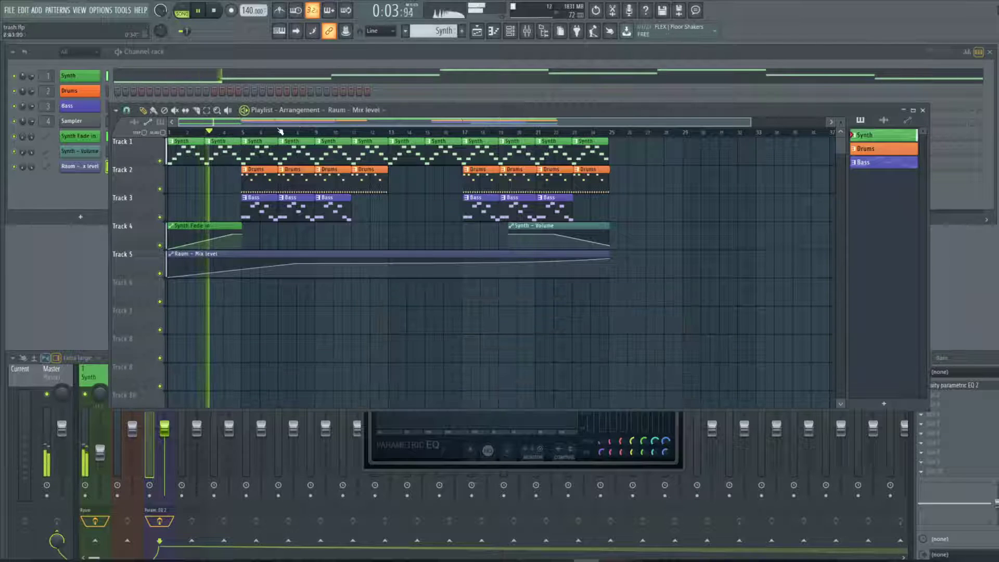
pyautogui.click(496, 427)
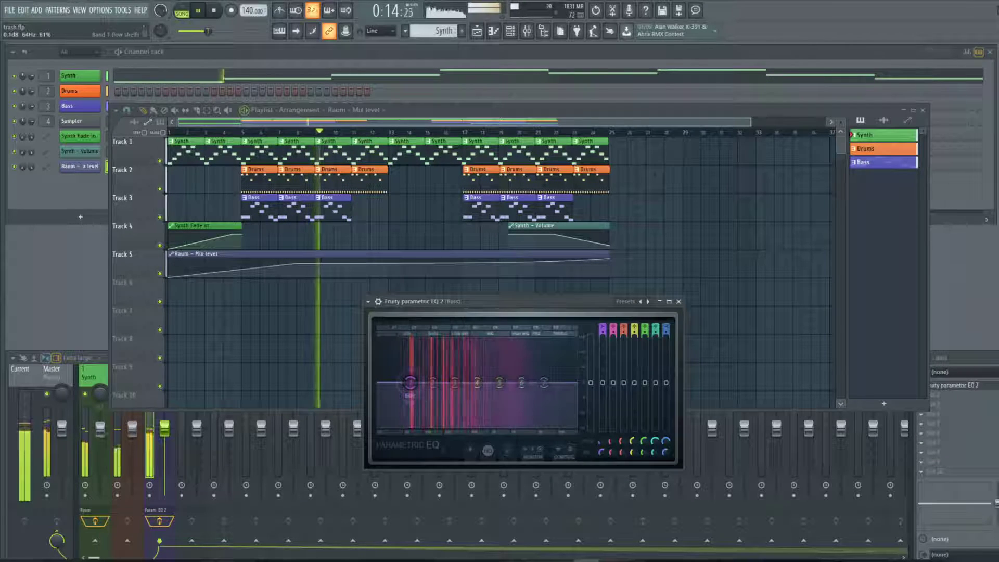
pyautogui.moveTo(410, 382); pyautogui.dragTo(418, 363)
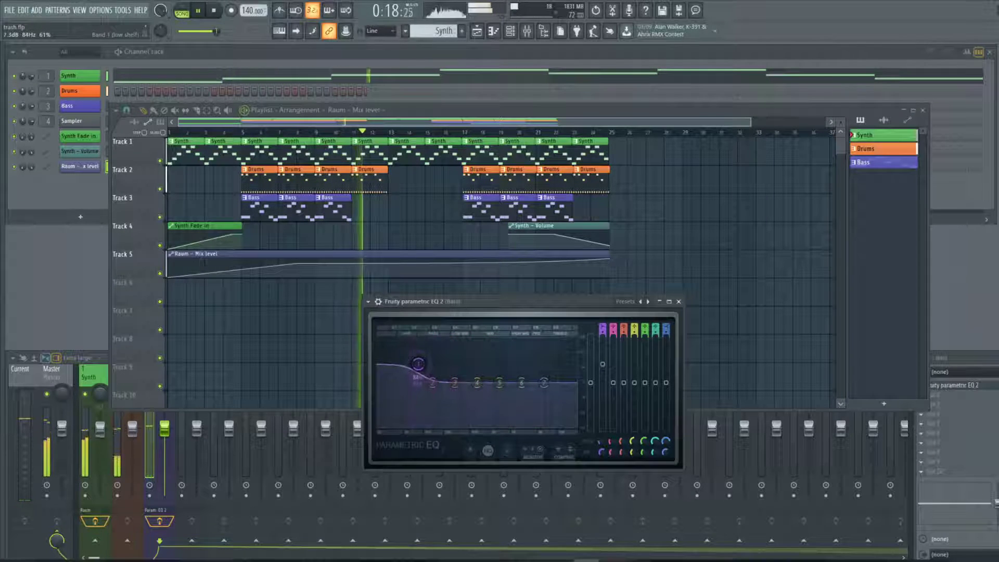
pyautogui.moveTo(544, 382); pyautogui.dragTo(529, 408)
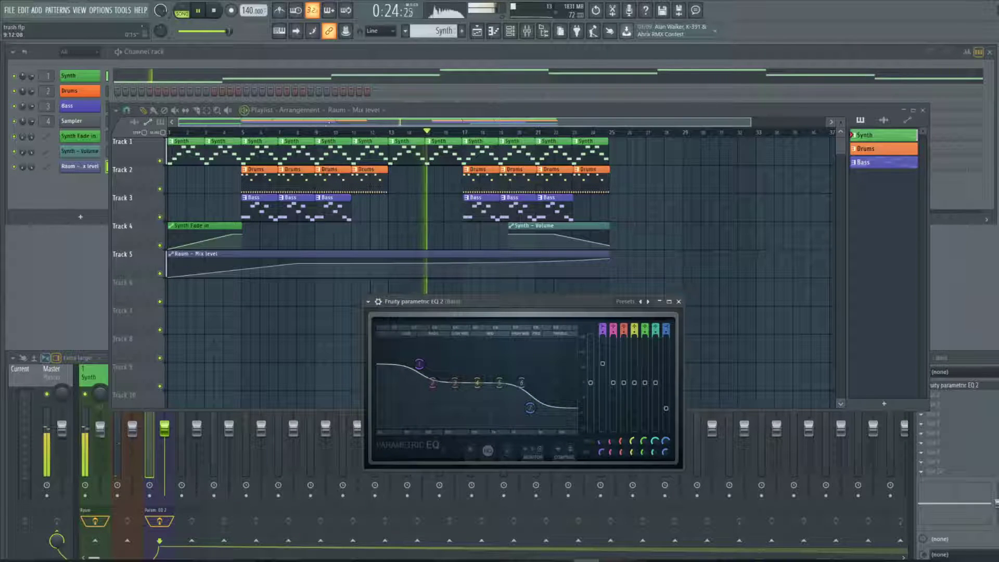
# Loop playback over bars 9 to 11, and bring the Bass EQ back into view
pyautogui.moveTo(329, 133); pyautogui.dragTo(339, 140)
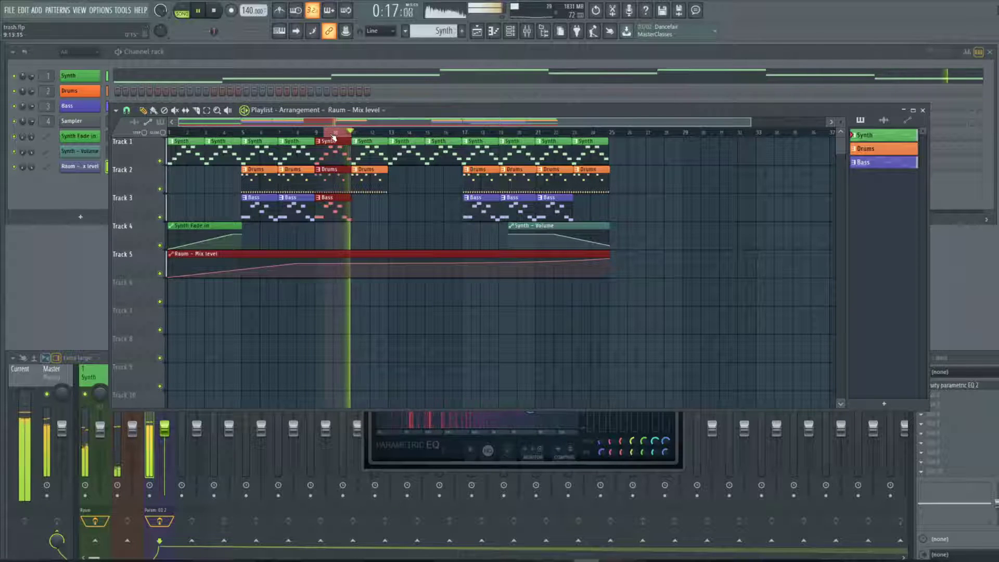
pyautogui.moveTo(326, 135); pyautogui.dragTo(319, 135)
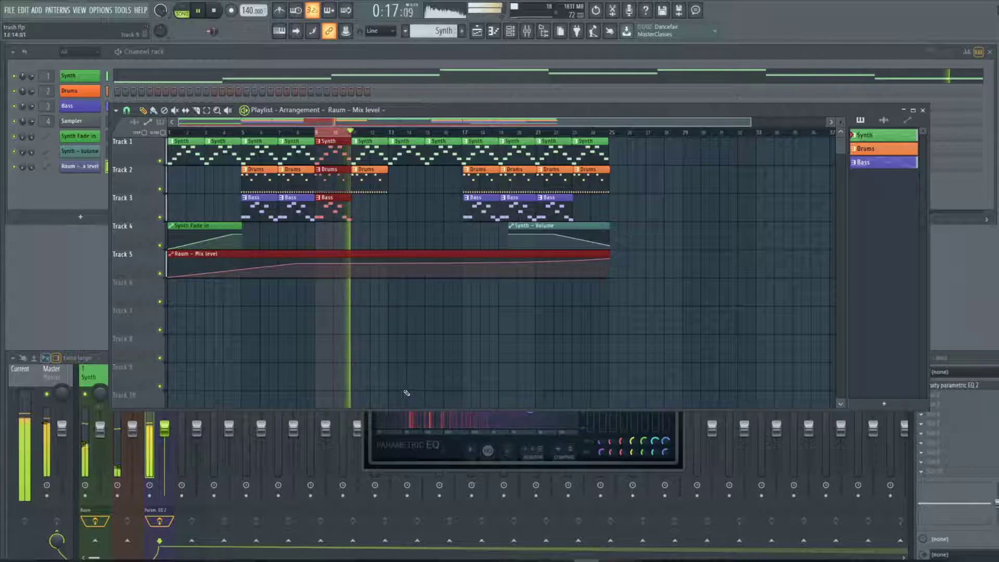
pyautogui.click(529, 411)
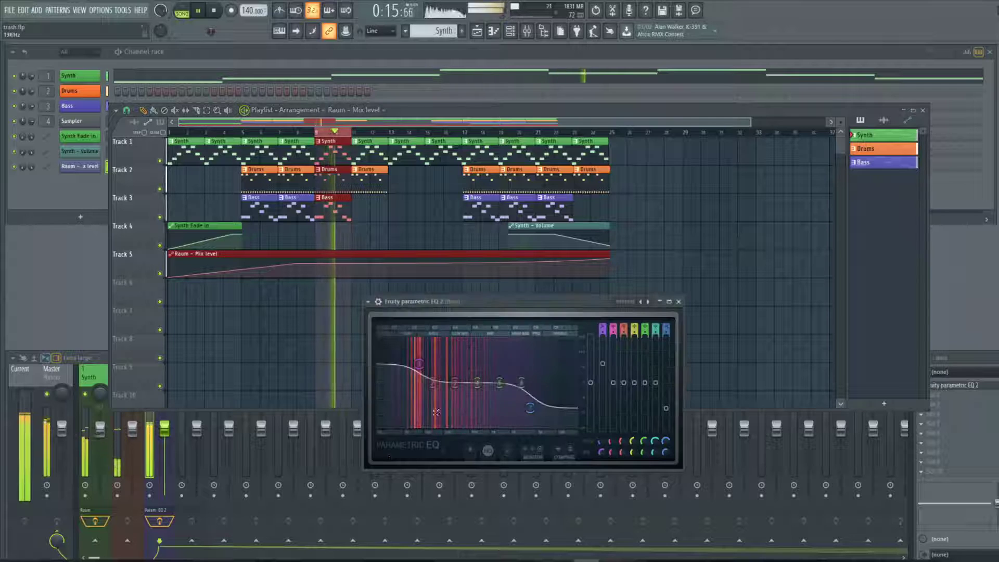
# Move the Bass EQ's high-shelf cut to a lower frequency and reduce the low-shelf boost, closing the EQ and stopping playback
pyautogui.moveTo(530, 407)
pyautogui.mouseDown()
pyautogui.moveTo(500, 424)
pyautogui.moveTo(447, 427)
pyautogui.moveTo(511, 407)
pyautogui.mouseUp()
pyautogui.moveTo(455, 383); pyautogui.dragTo(417, 369)
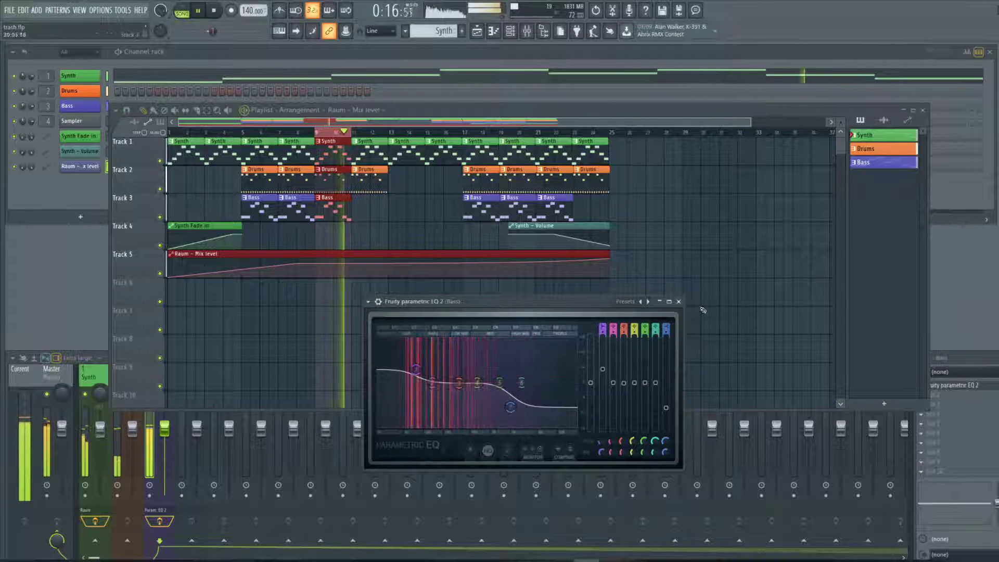
pyautogui.click(678, 301)
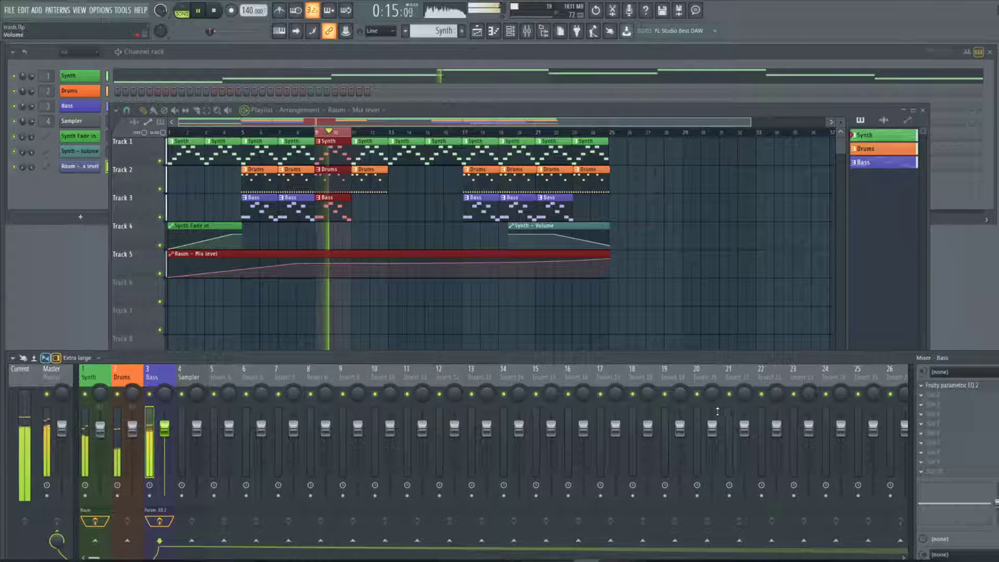
pyautogui.click(217, 13)
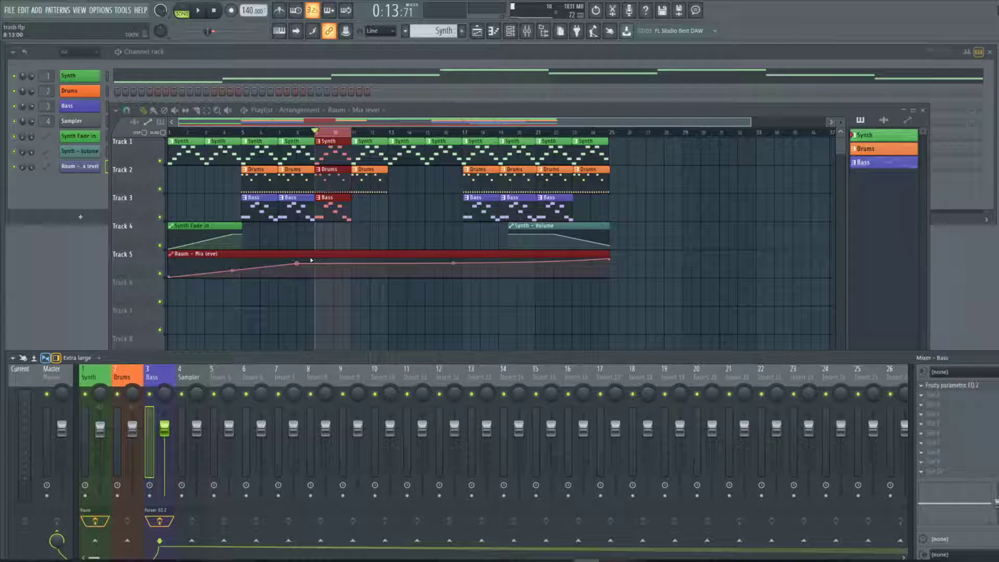
# Hide the Channel rack, and try panning the Drums mixer track to the right
pyautogui.click(72, 196)
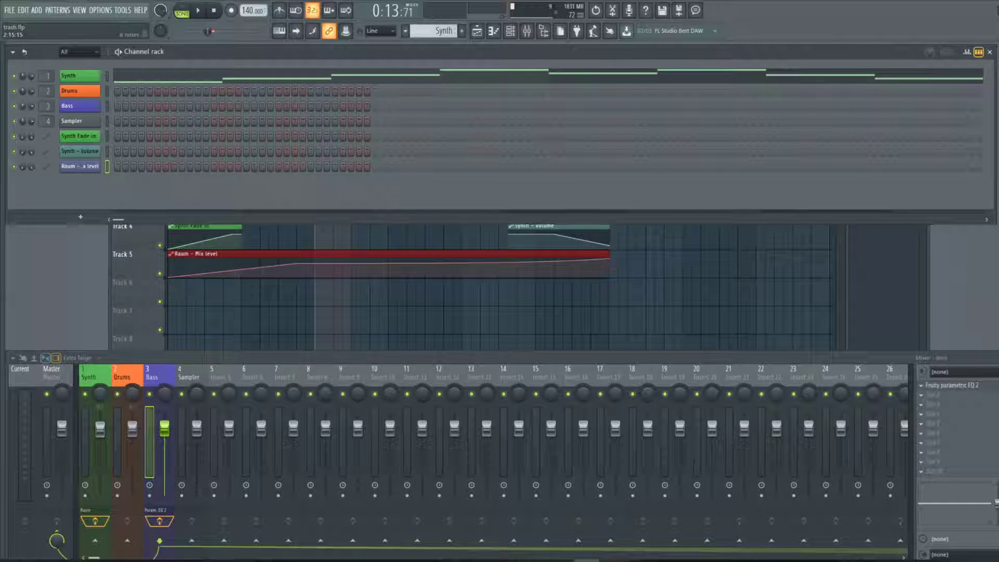
pyautogui.press('F6')
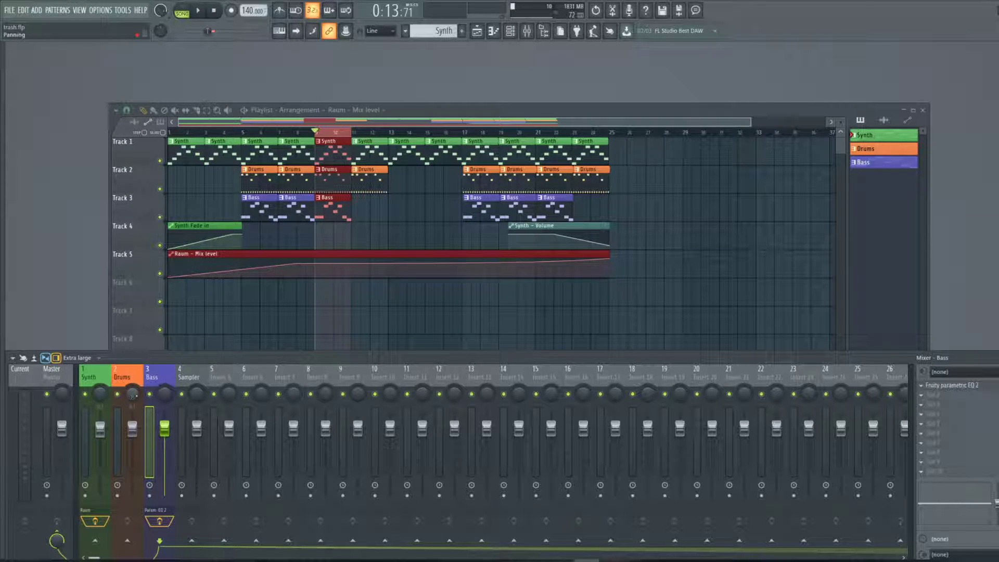
pyautogui.click(132, 394)
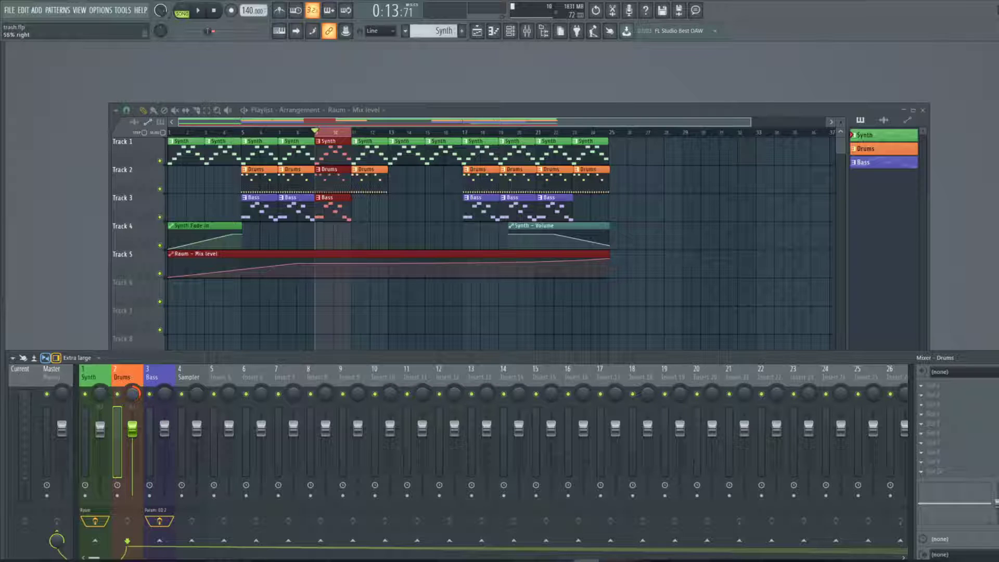
# Switch playback to pattern mode, and play the Drums pattern
pyautogui.click(182, 11)
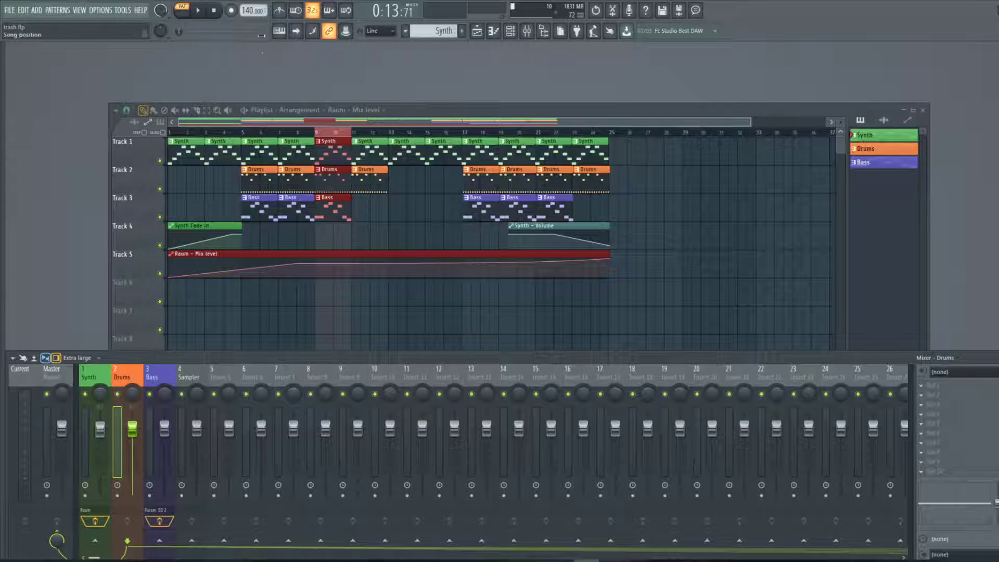
pyautogui.click(198, 11)
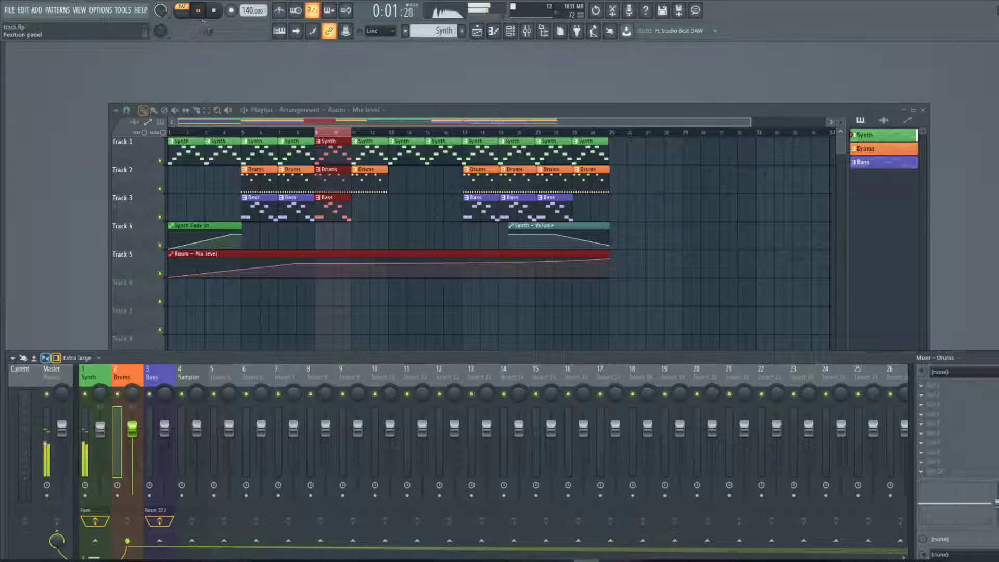
pyautogui.moveTo(425, 31)
pyautogui.mouseDown()
pyautogui.moveTo(424, 39)
pyautogui.moveTo(425, 30)
pyautogui.mouseUp()
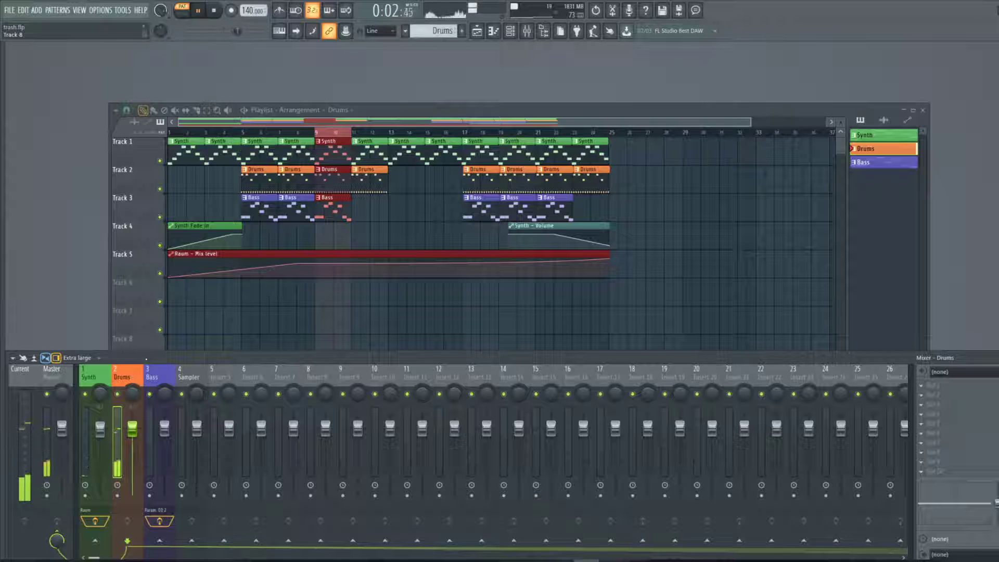
# Create an automation clip for the Drums track's panning, place it on Track 6 from bar 5, and lengthen it to about bar 19
pyautogui.moveTo(133, 394)
pyautogui.mouseDown()
pyautogui.moveTo(133, 383)
pyautogui.moveTo(133, 424)
pyautogui.moveTo(133, 394)
pyautogui.mouseUp()
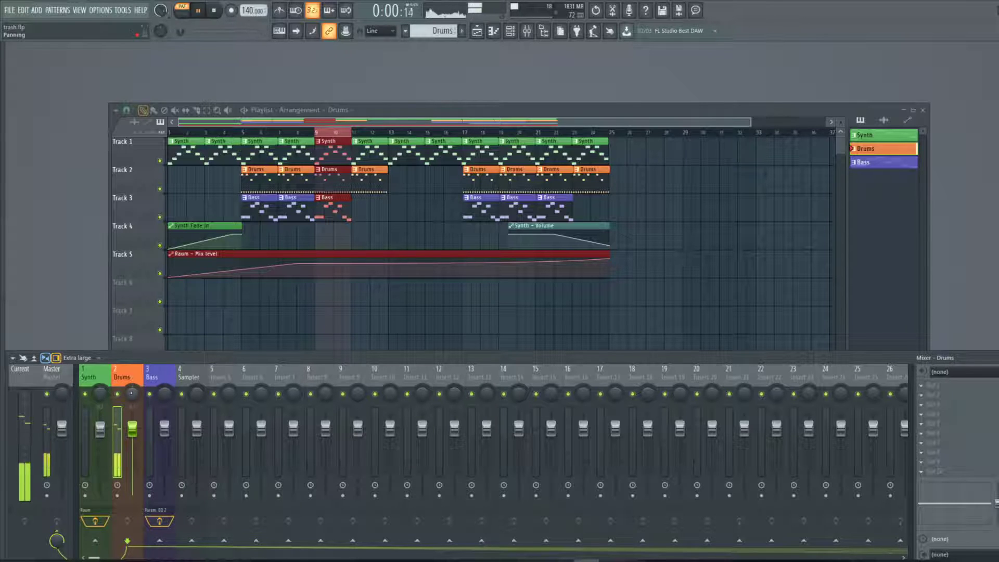
pyautogui.rightClick(132, 393)
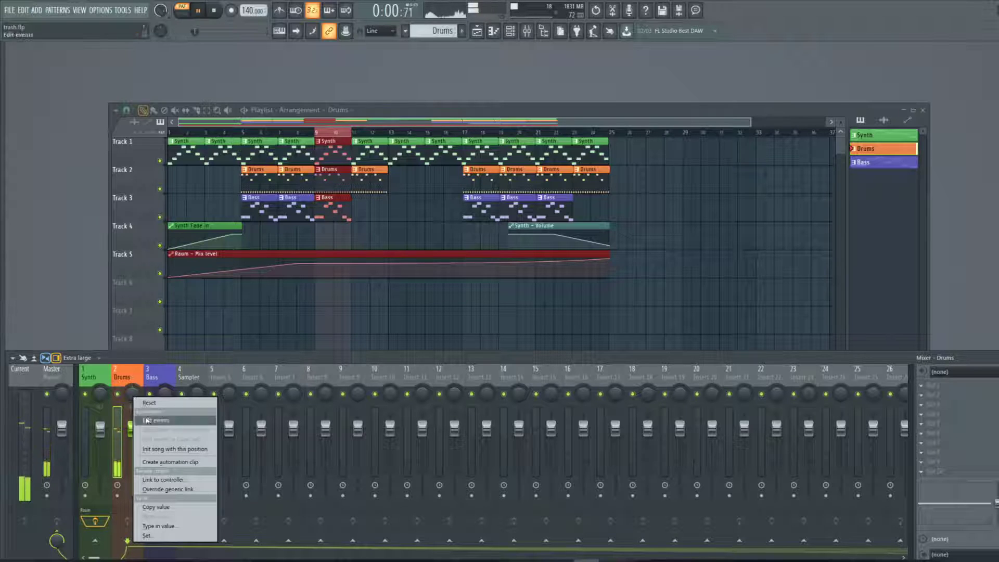
pyautogui.click(161, 462)
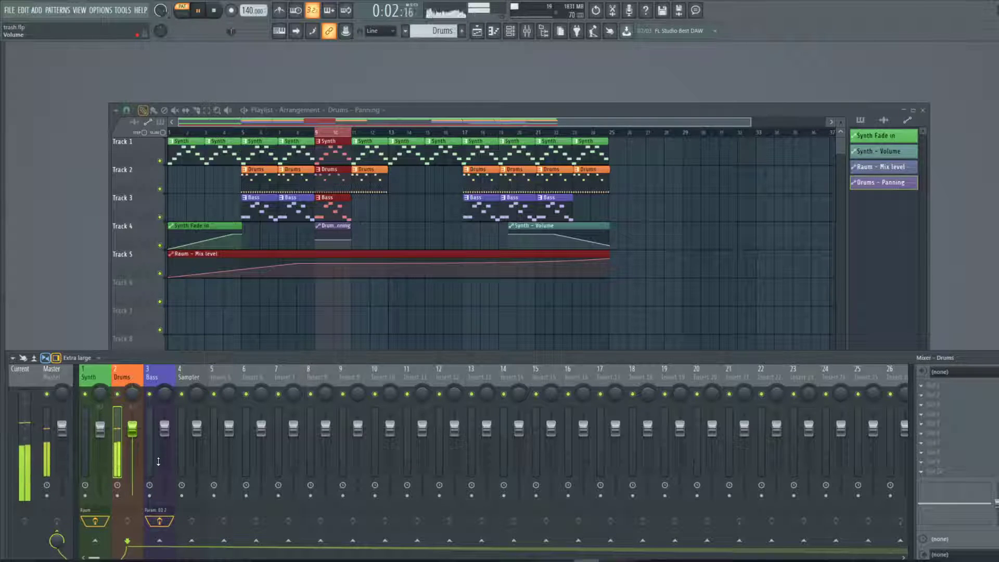
pyautogui.click(340, 229)
pyautogui.moveTo(339, 231); pyautogui.dragTo(505, 289)
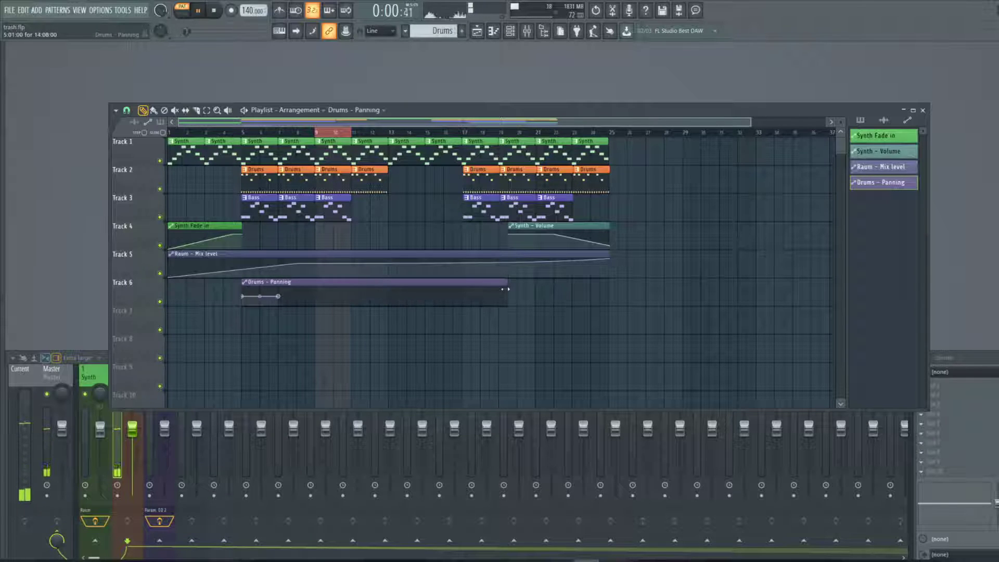
# Move the Drums panning clip's end point to about bar 15, and add points that raise the curve near bar 7 and dip it after bar 8
pyautogui.moveTo(278, 296); pyautogui.dragTo(435, 295)
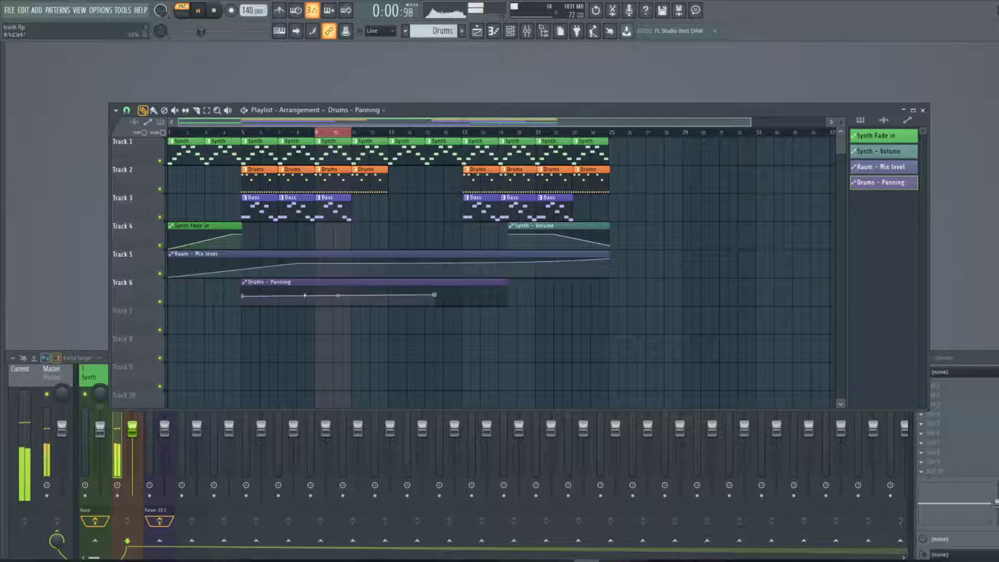
pyautogui.rightClick(263, 297)
pyautogui.moveTo(261, 298); pyautogui.dragTo(311, 300)
pyautogui.rightClick(306, 292)
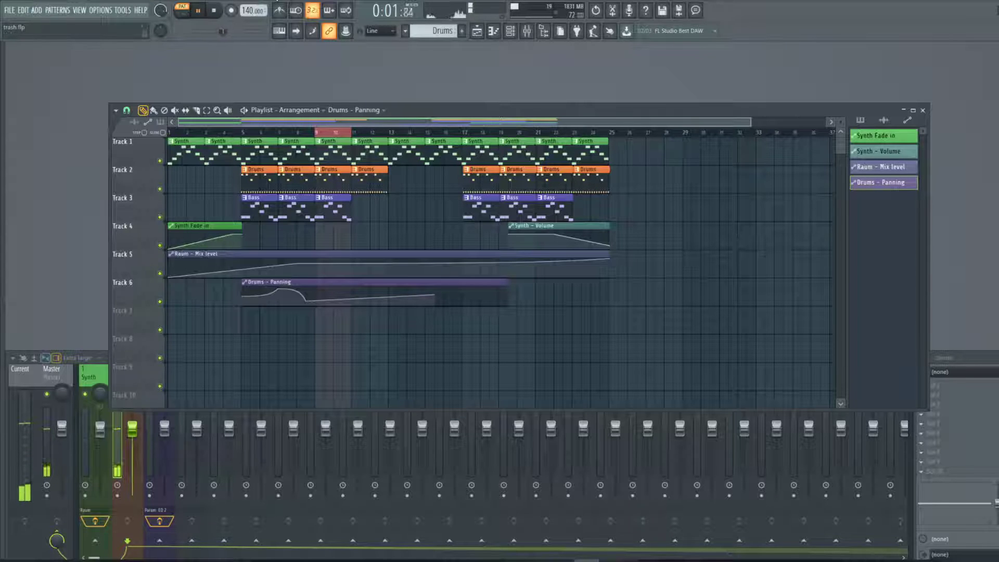
# Play the arrangement in song mode with the Drums panning automation, stop playback, and move the Playlist window clear of the mixer
pyautogui.click(255, 132)
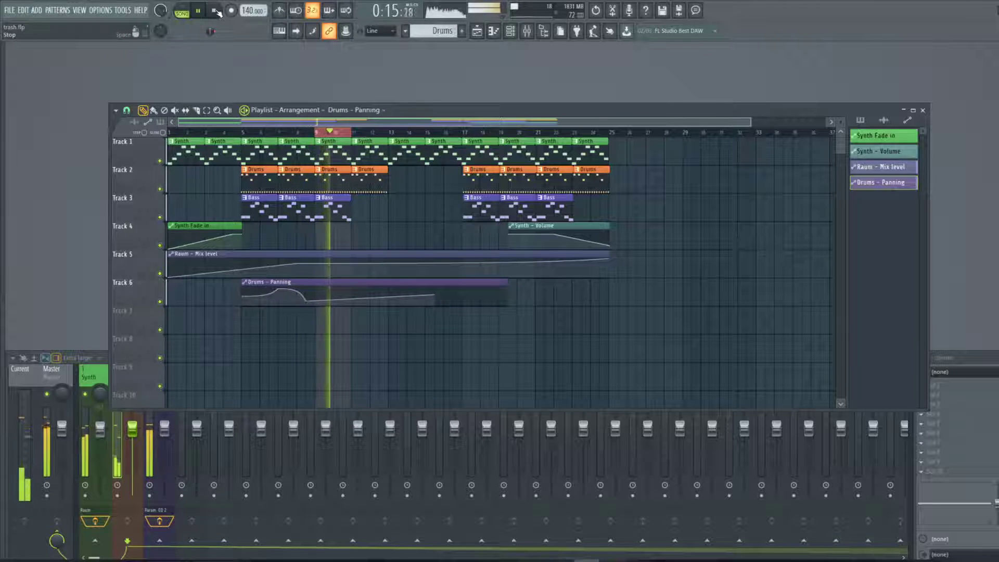
pyautogui.click(214, 11)
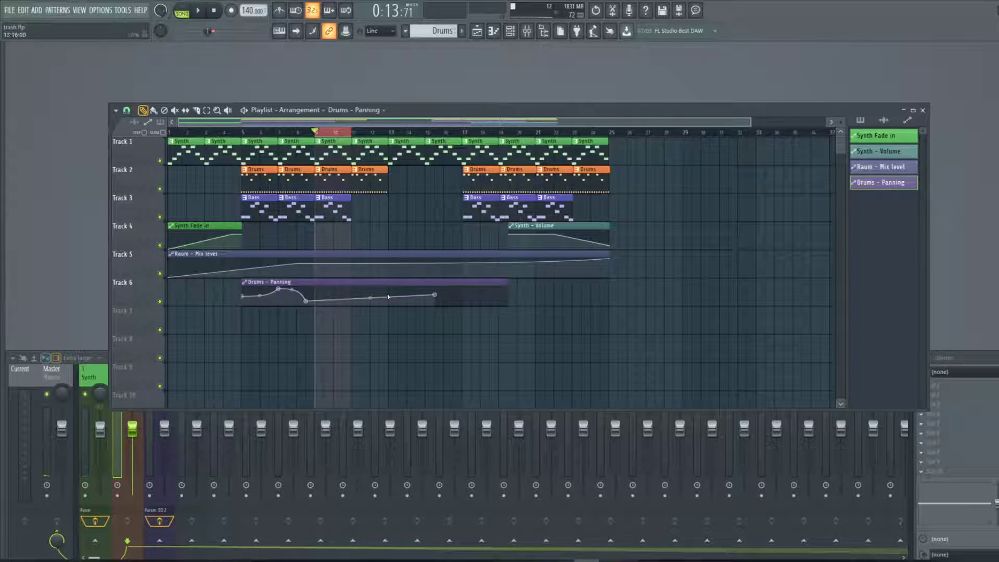
pyautogui.moveTo(416, 111); pyautogui.dragTo(349, 48)
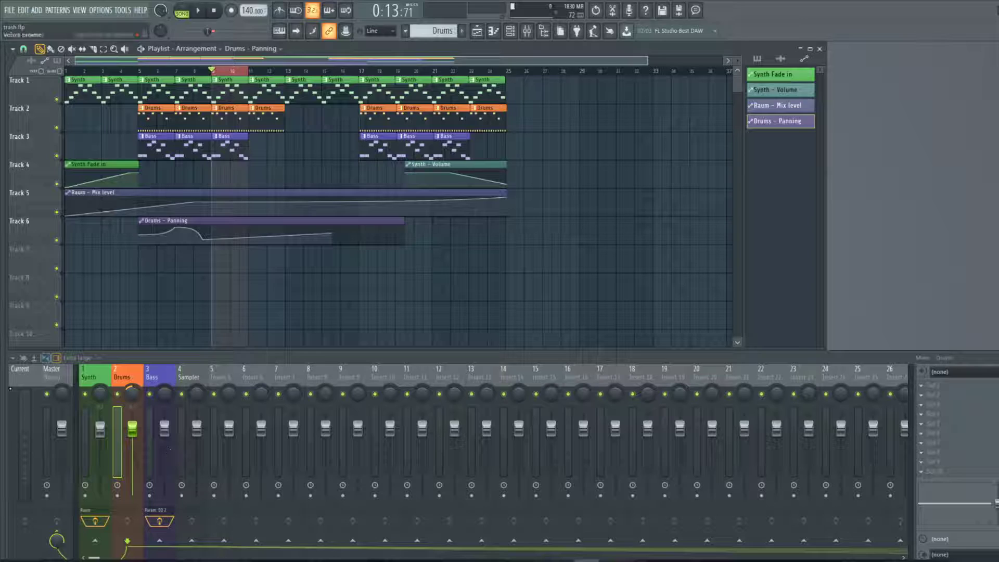
pyautogui.hotkey('alt', 'Tab')
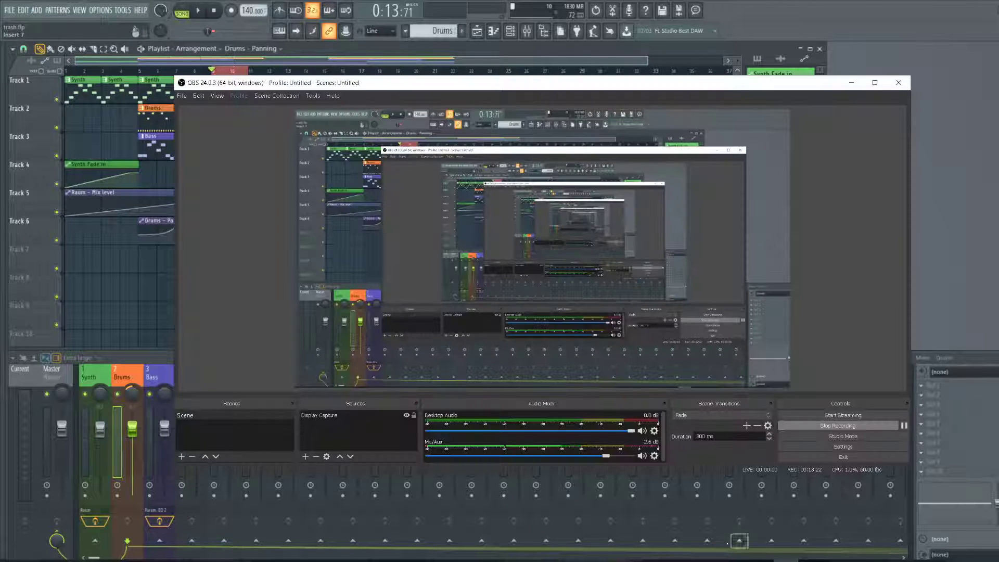